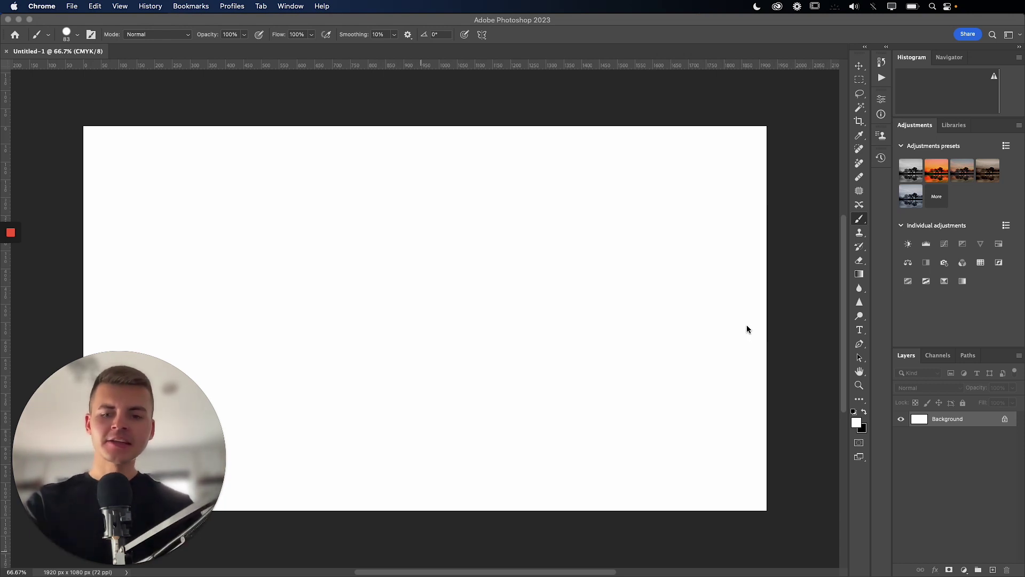
# Save the blank canvas to Creative Cloud as a cloud document named 'Tutorial'
pyautogui.click(518, 26)
pyautogui.moveTo(518, 26); pyautogui.dragTo(523, 28)
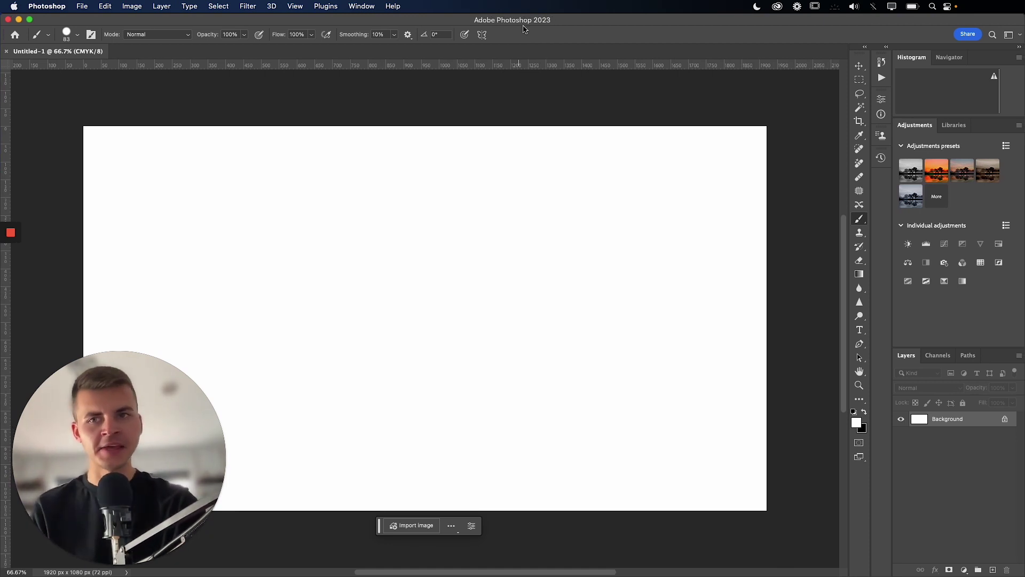
pyautogui.click(83, 7)
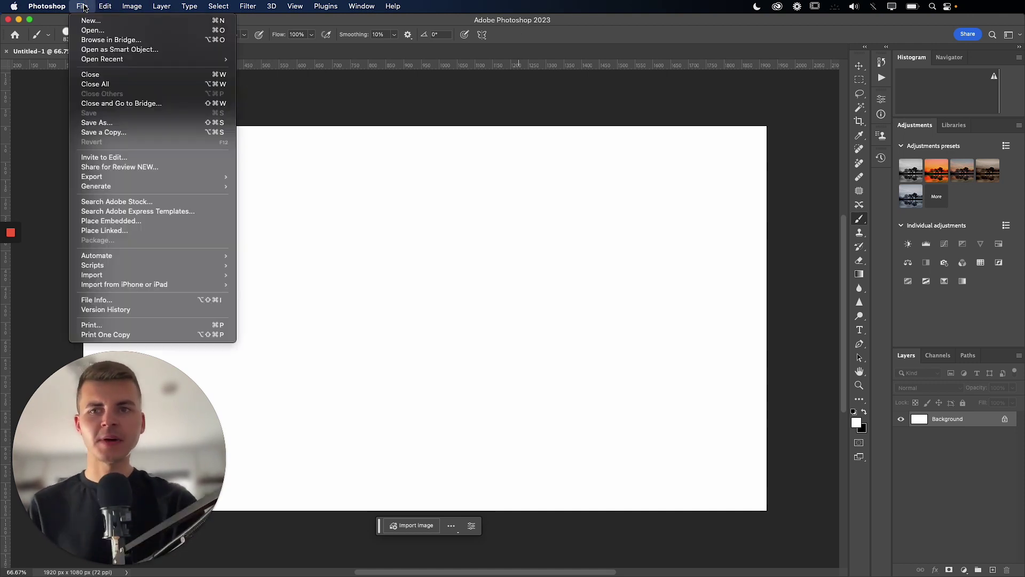
pyautogui.click(116, 132)
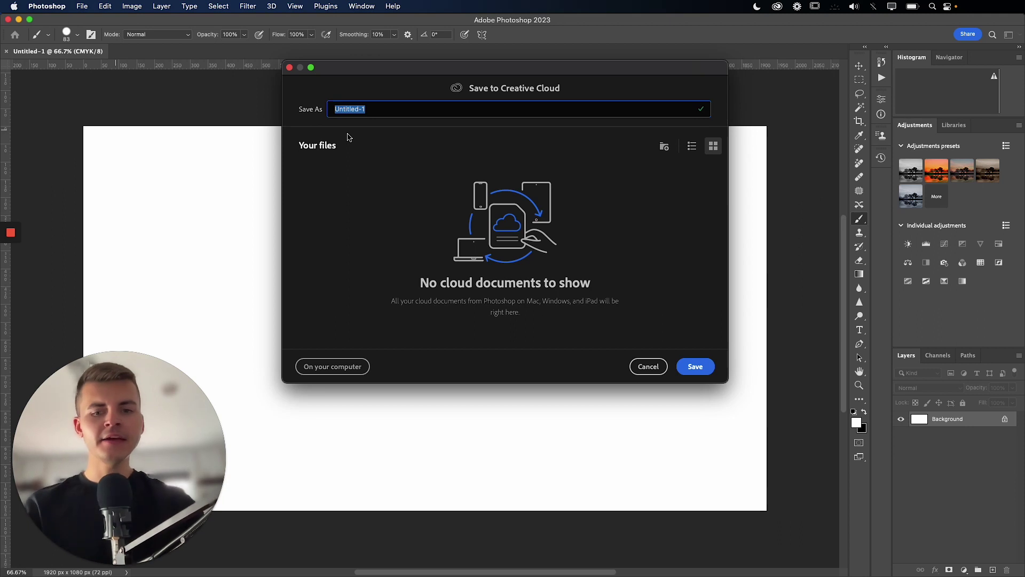
pyautogui.write('Tut')
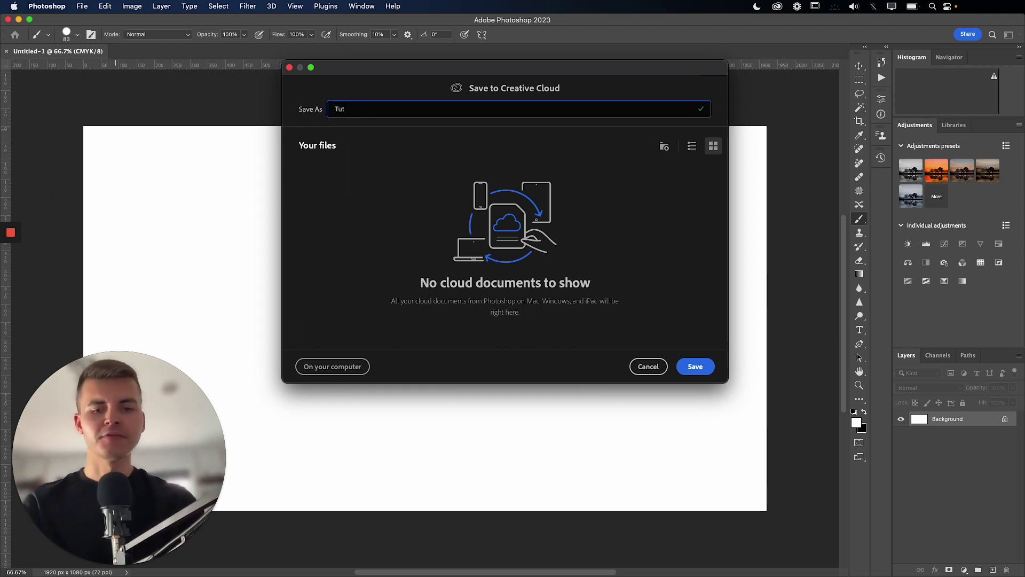
pyautogui.write('or')
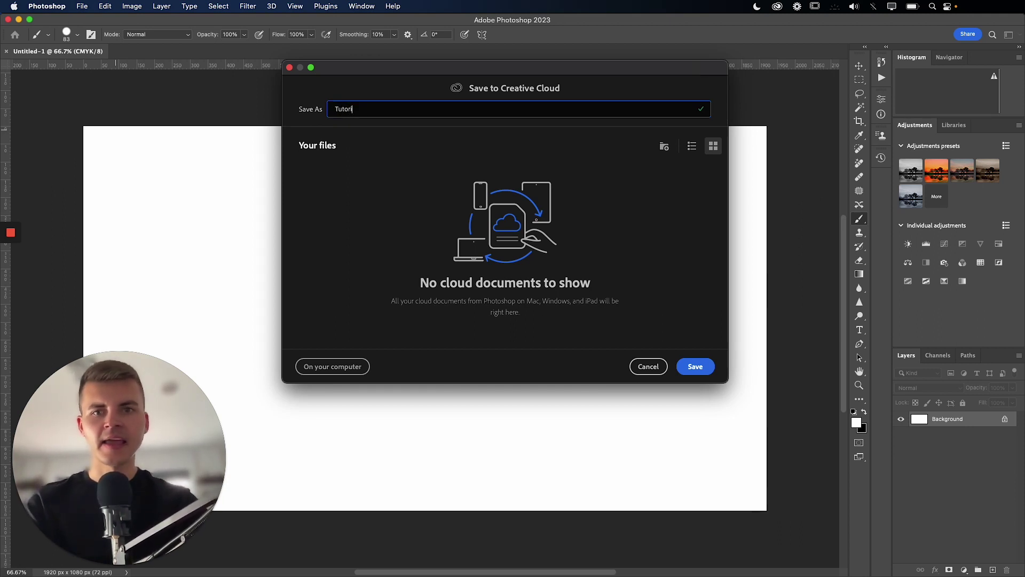
pyautogui.write('ial')
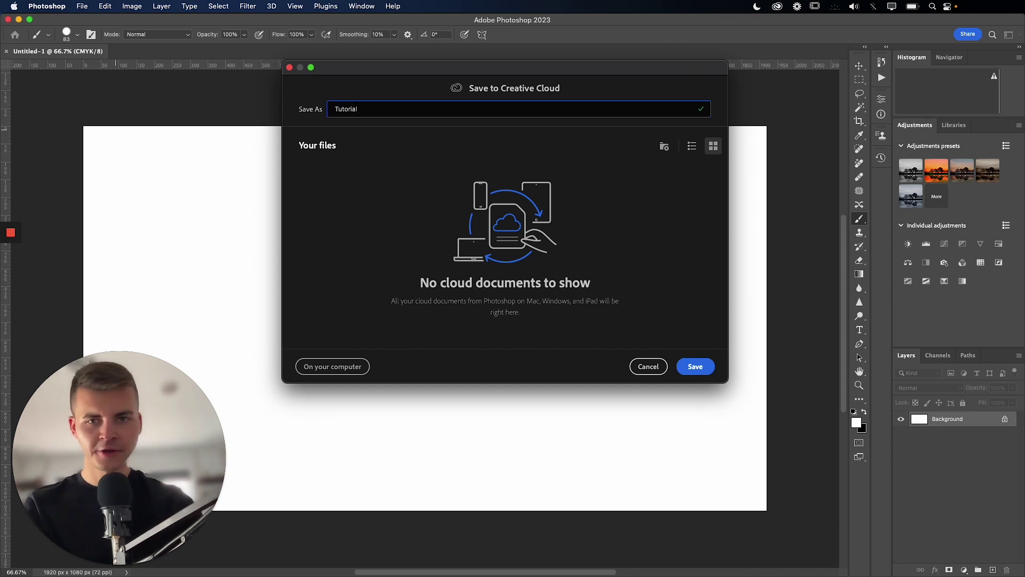
pyautogui.click(699, 367)
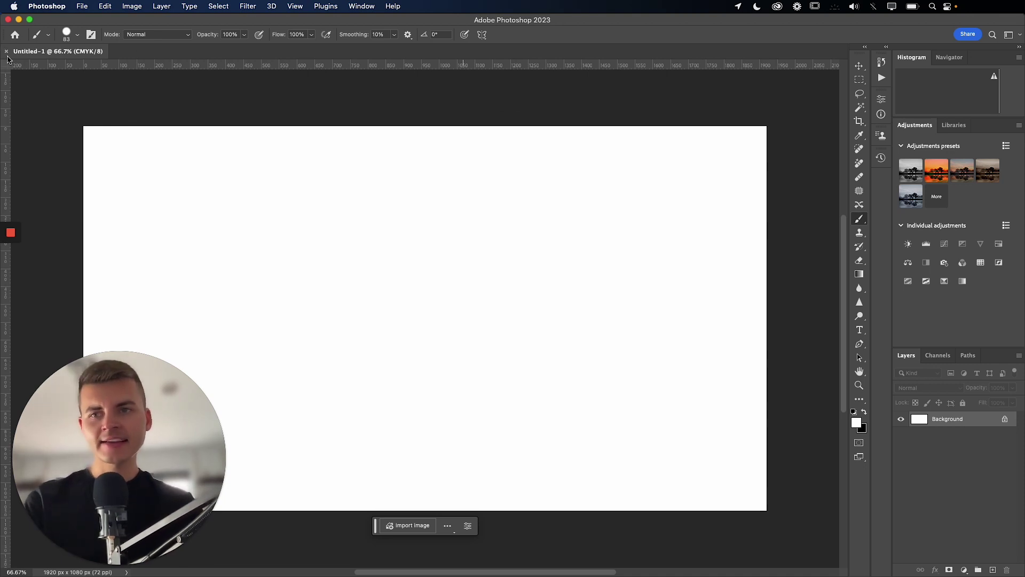
# Close the document to return Home, then open the Tutorial cloud document from Your files
pyautogui.click(15, 34)
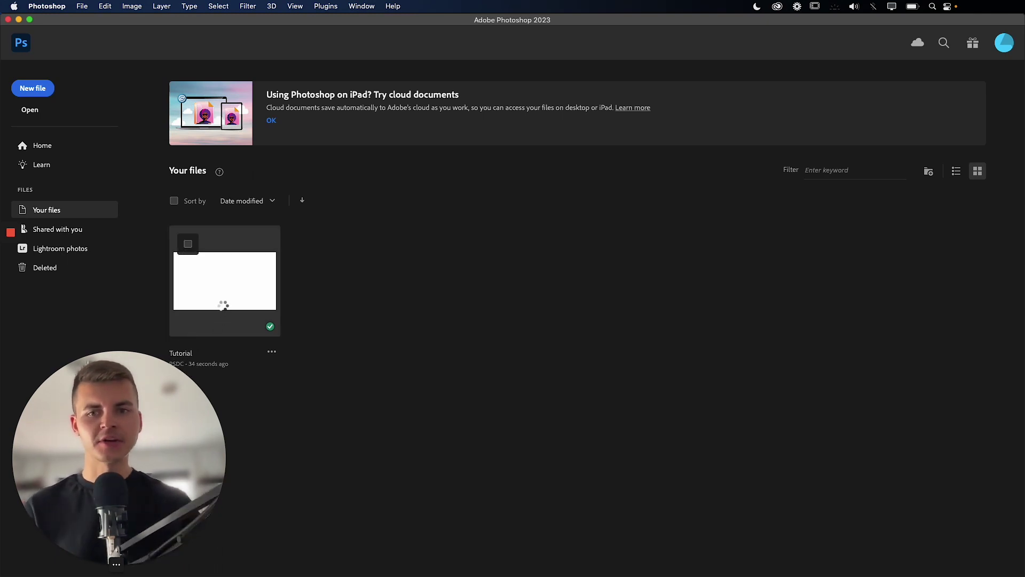
pyautogui.click(222, 306)
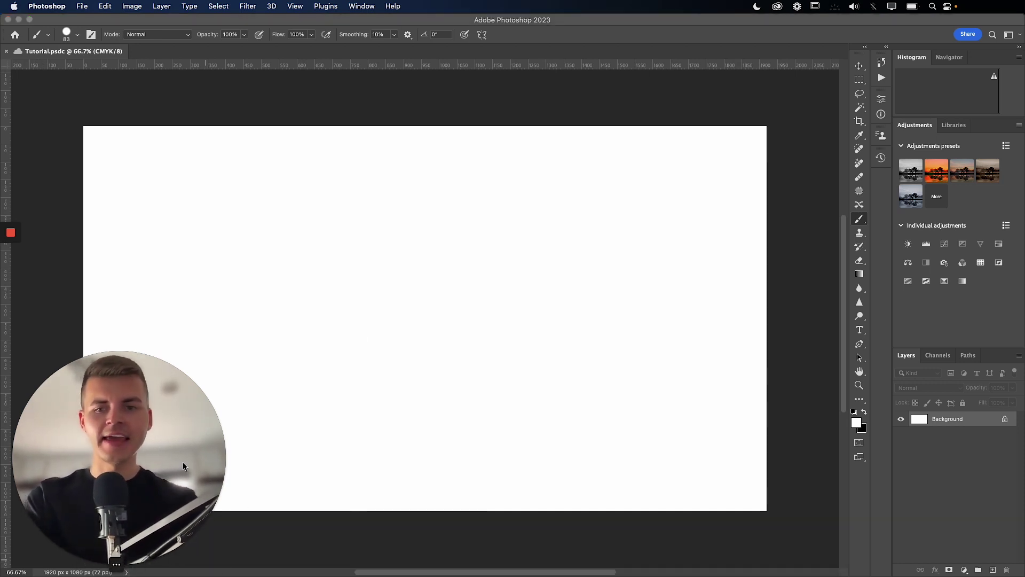
# Show the Downloads folder containing image.jpg in Finder beside Photoshop
pyautogui.click(206, 552)
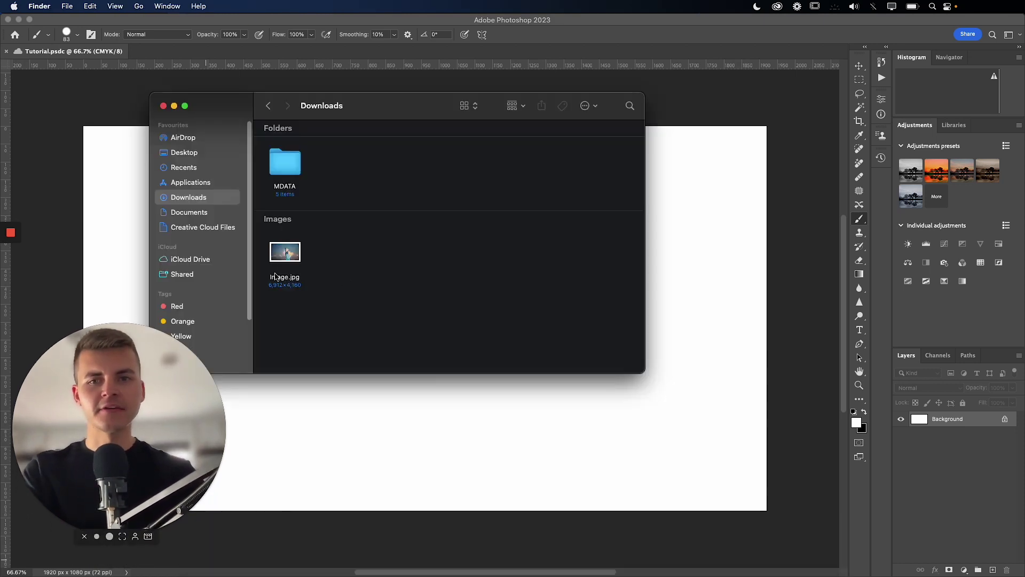
# Place image.jpg onto the Tutorial canvas, stretch it to fill the canvas, and zoom out
pyautogui.moveTo(285, 251); pyautogui.dragTo(689, 213)
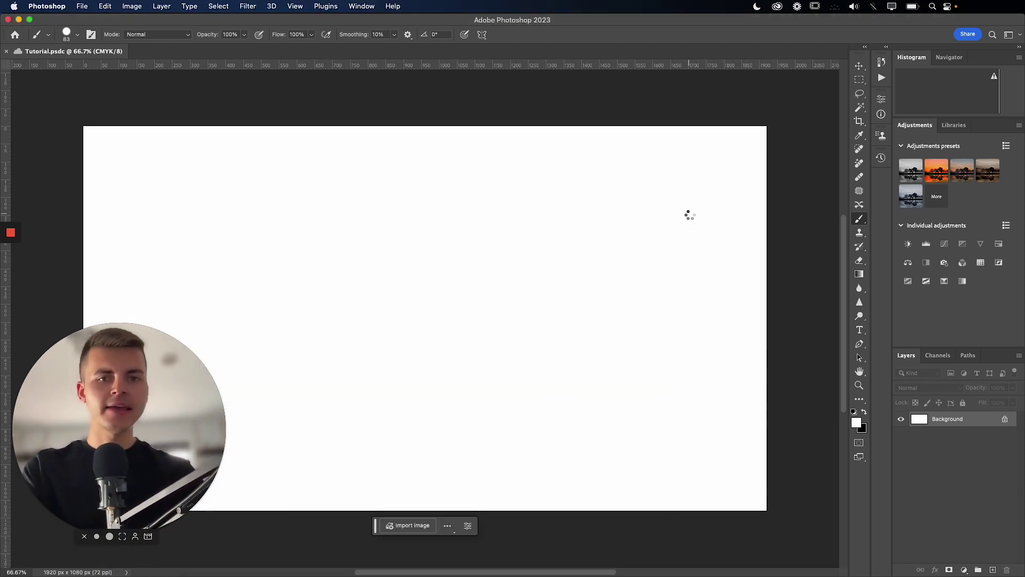
pyautogui.moveTo(746, 319); pyautogui.dragTo(769, 326)
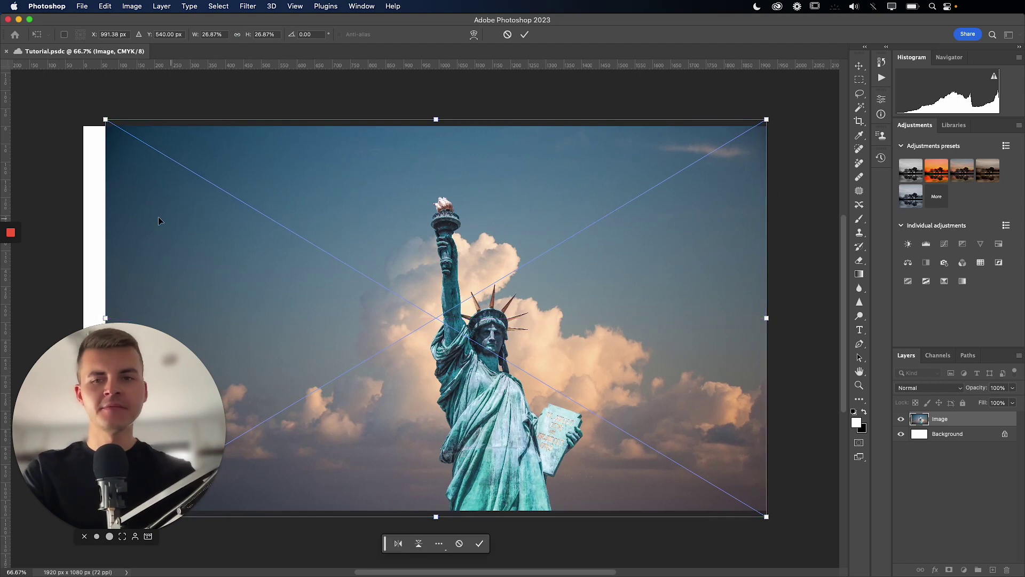
pyautogui.moveTo(104, 211); pyautogui.dragTo(84, 211)
pyautogui.click(525, 36)
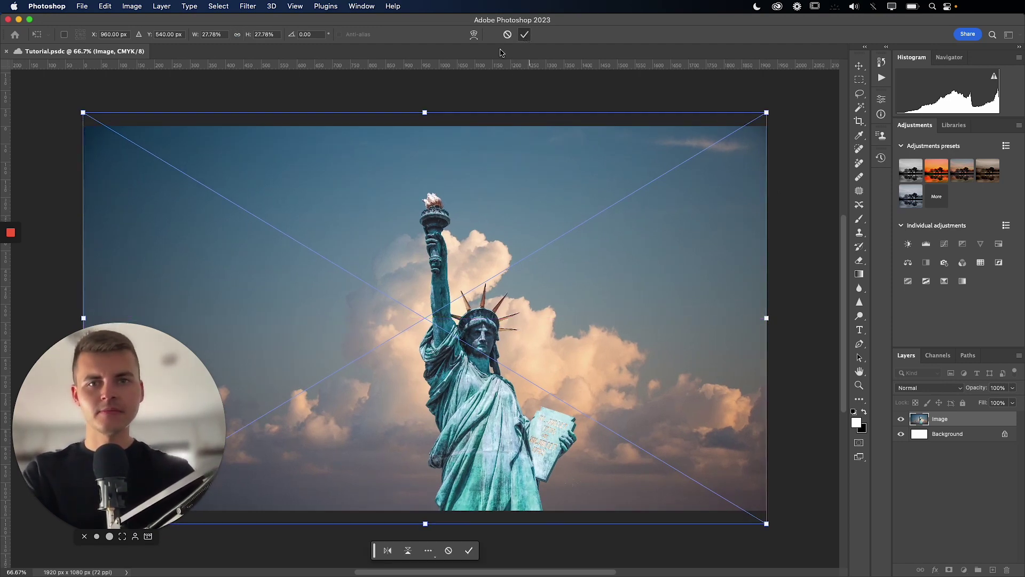
pyautogui.press('b')
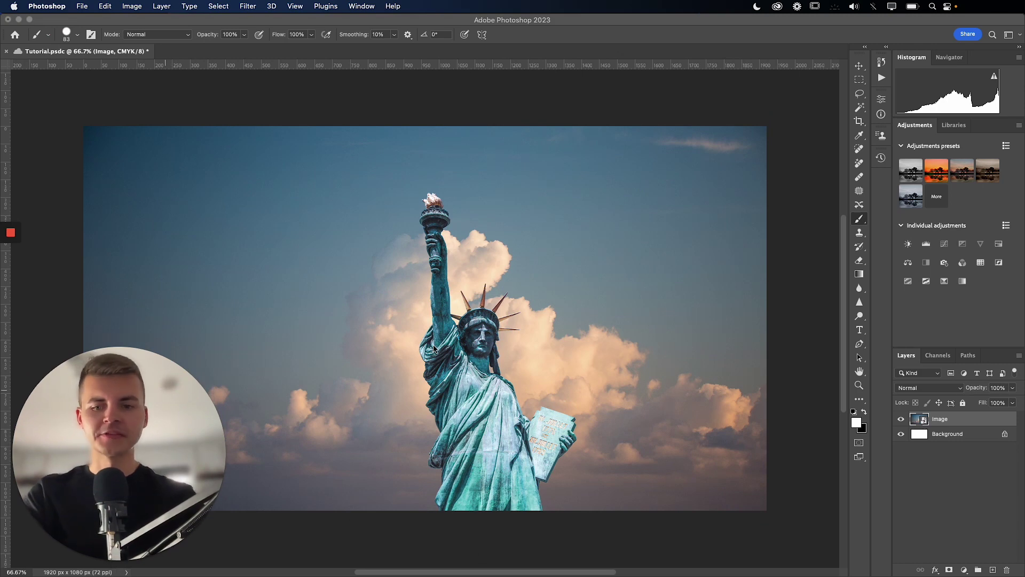
pyautogui.press('z')
pyautogui.moveTo(473, 342); pyautogui.dragTo(415, 355)
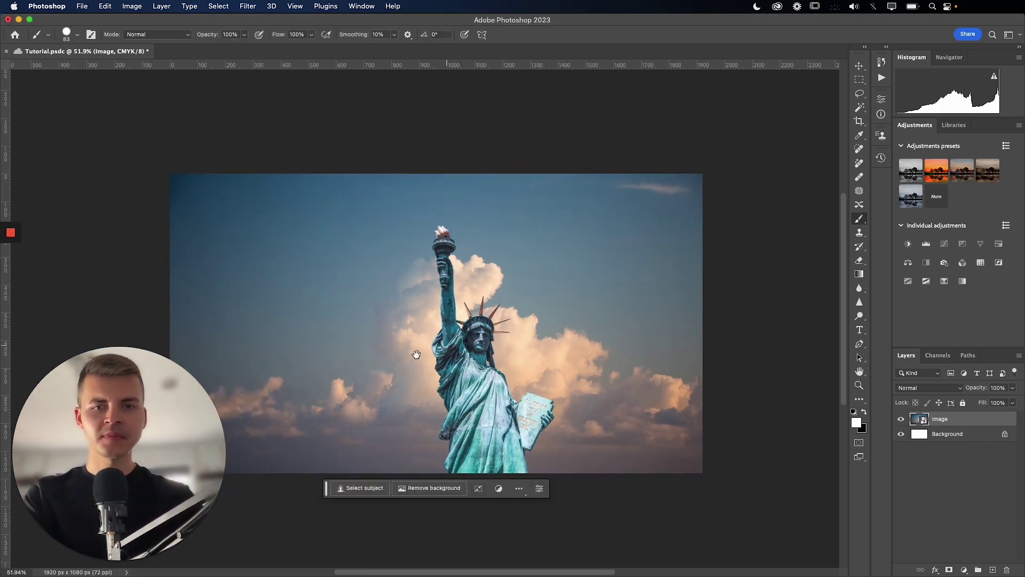
pyautogui.press('b')
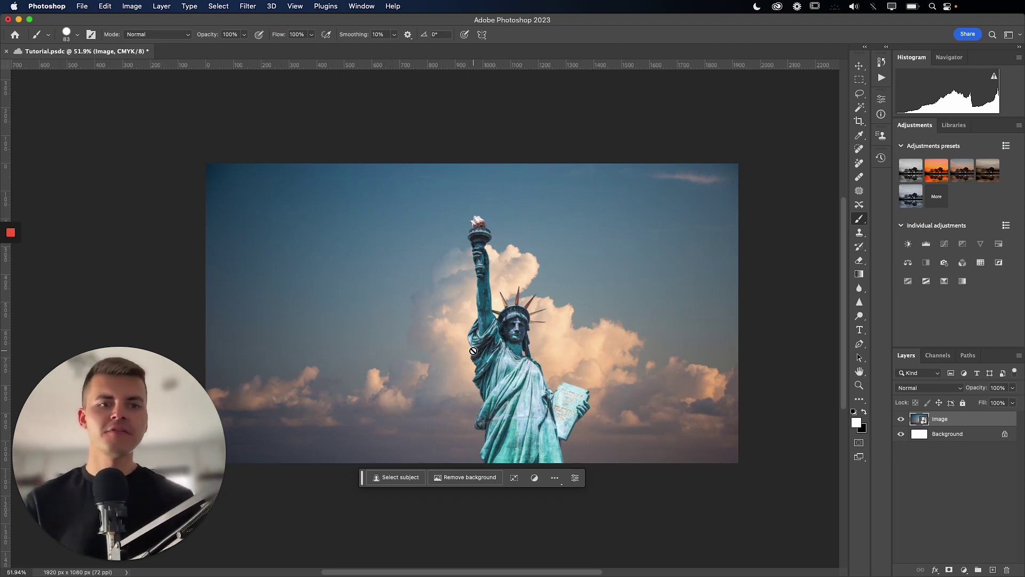
# Rasterize the Image layer, then erase a test zigzag across the sky and undo it
pyautogui.rightClick(958, 421)
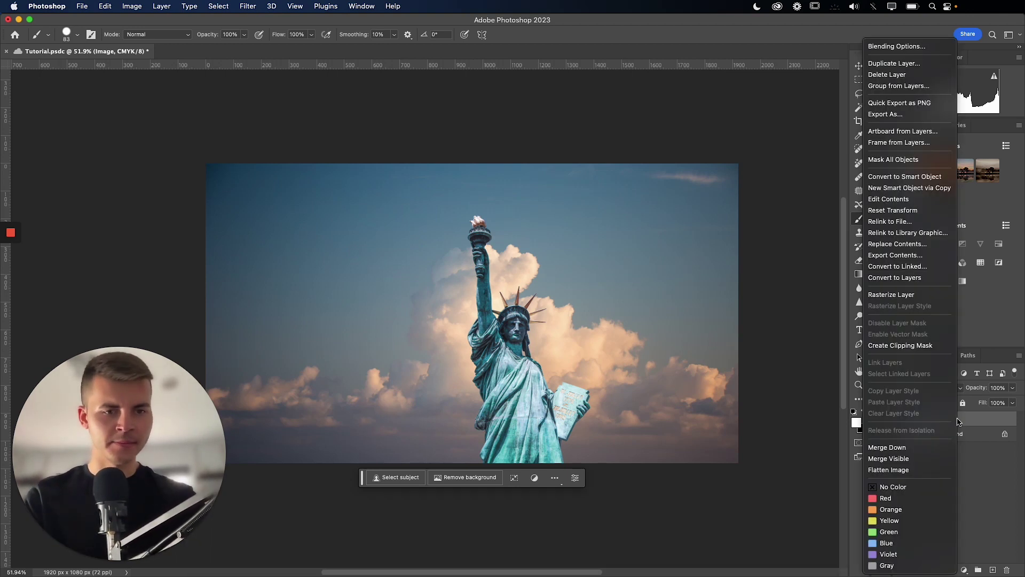
pyautogui.click(903, 295)
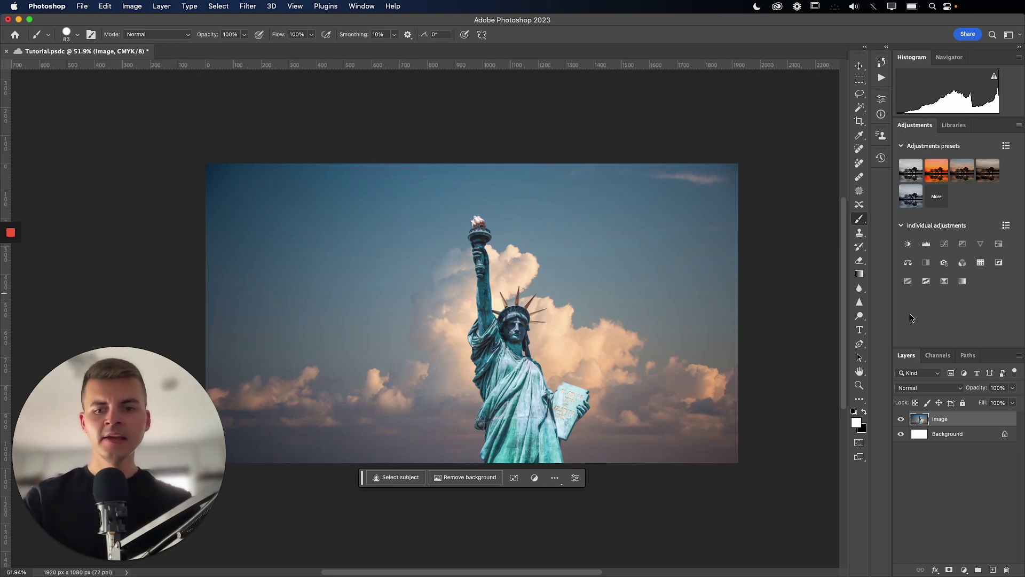
pyautogui.press('e')
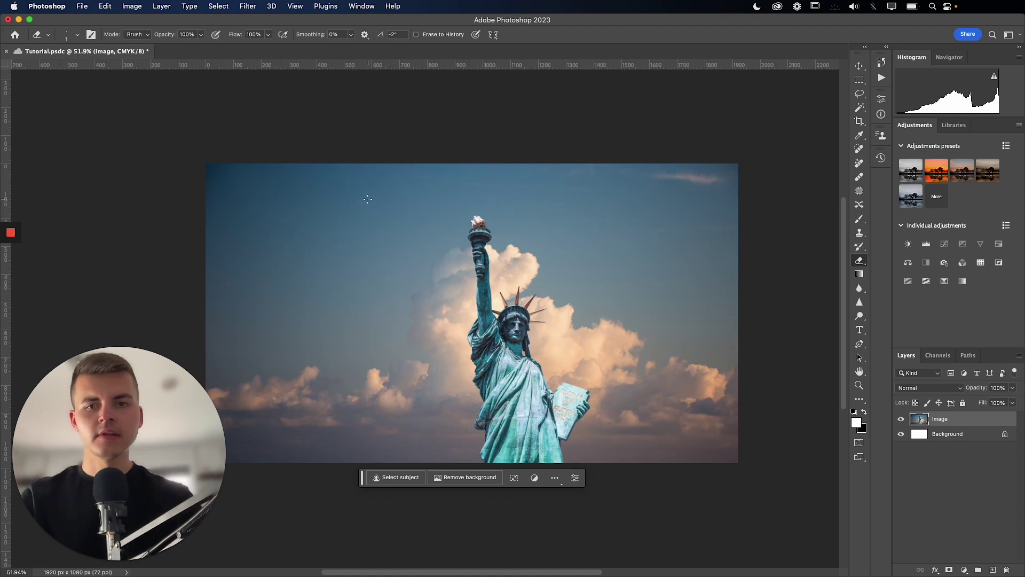
pyautogui.rightClick(271, 180)
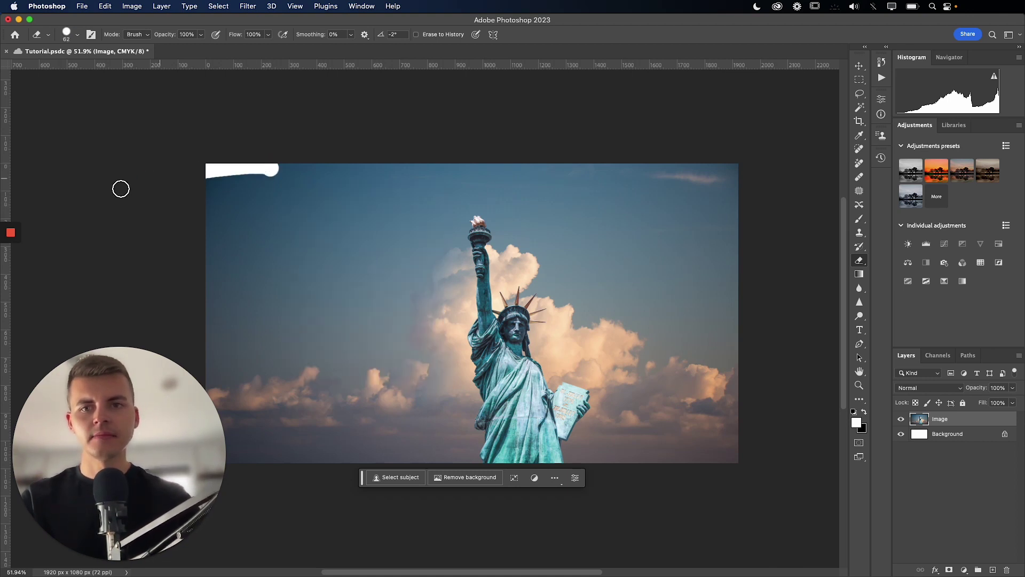
pyautogui.moveTo(121, 188)
pyautogui.mouseDown()
pyautogui.moveTo(209, 181)
pyautogui.moveTo(209, 215)
pyautogui.moveTo(483, 228)
pyautogui.mouseUp()
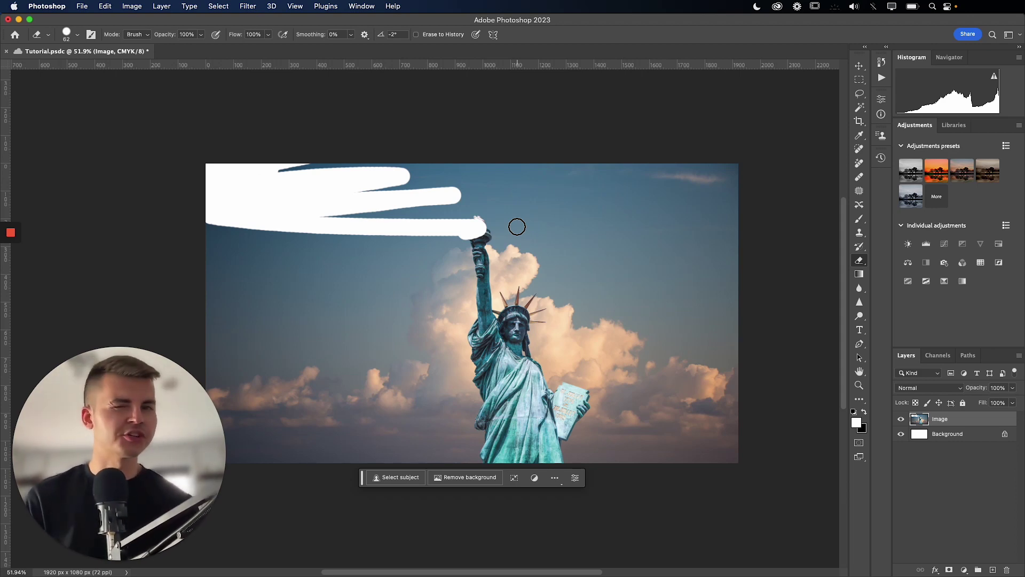
pyautogui.press('super+z')
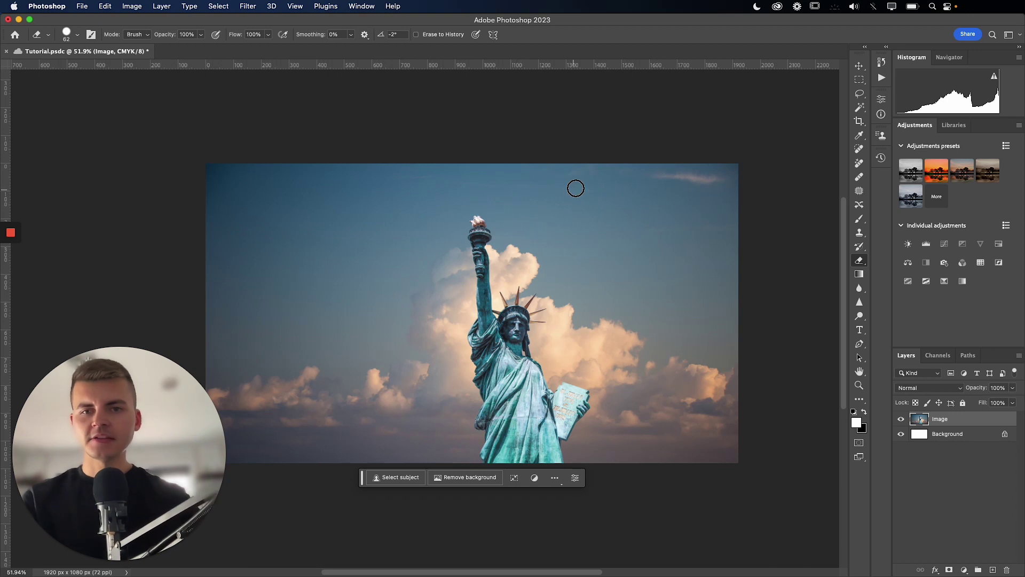
# Brush three white dots in the sky right of the torch and save the document
pyautogui.press('b')
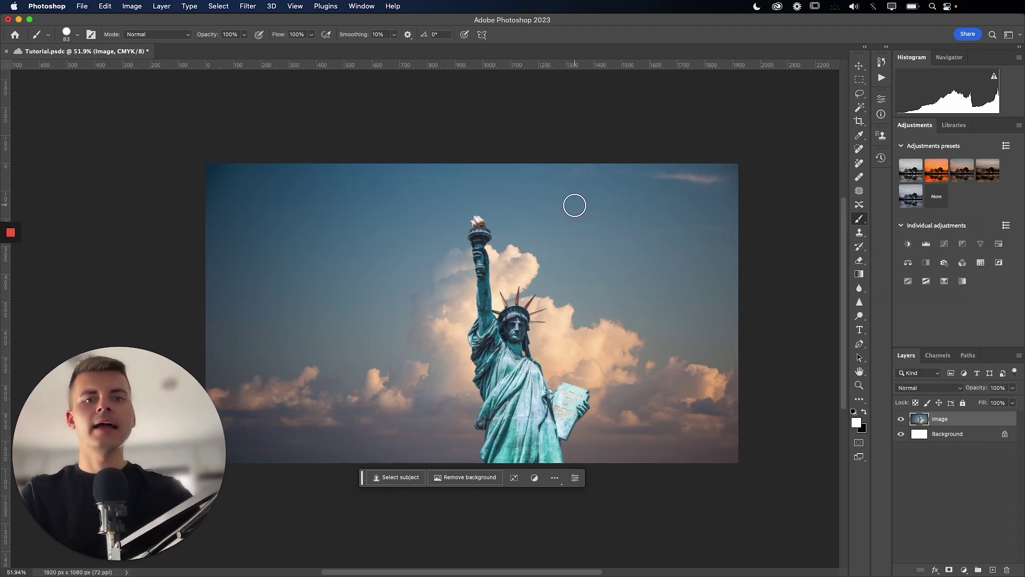
pyautogui.click(573, 205)
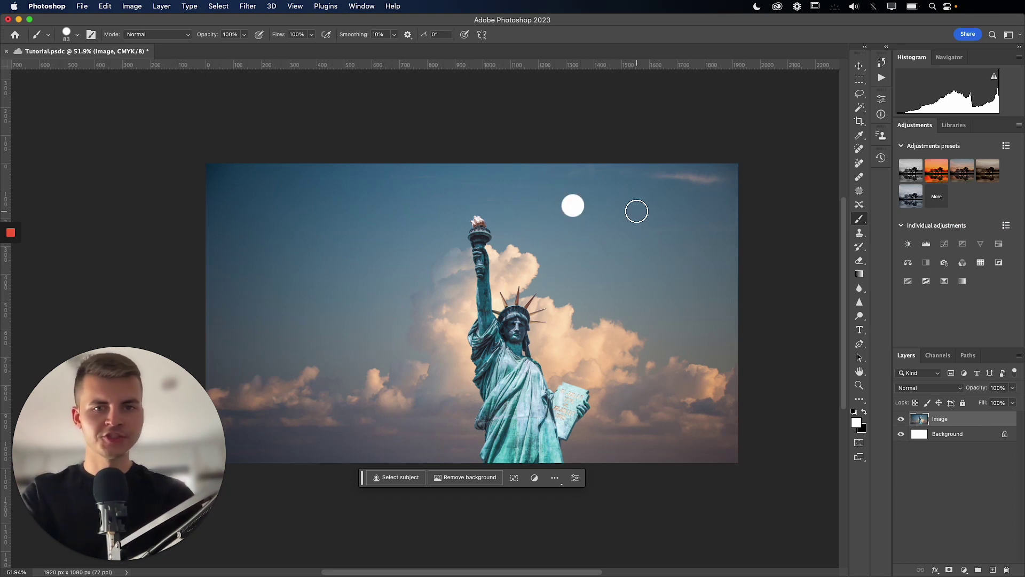
pyautogui.click(637, 211)
pyautogui.click(660, 256)
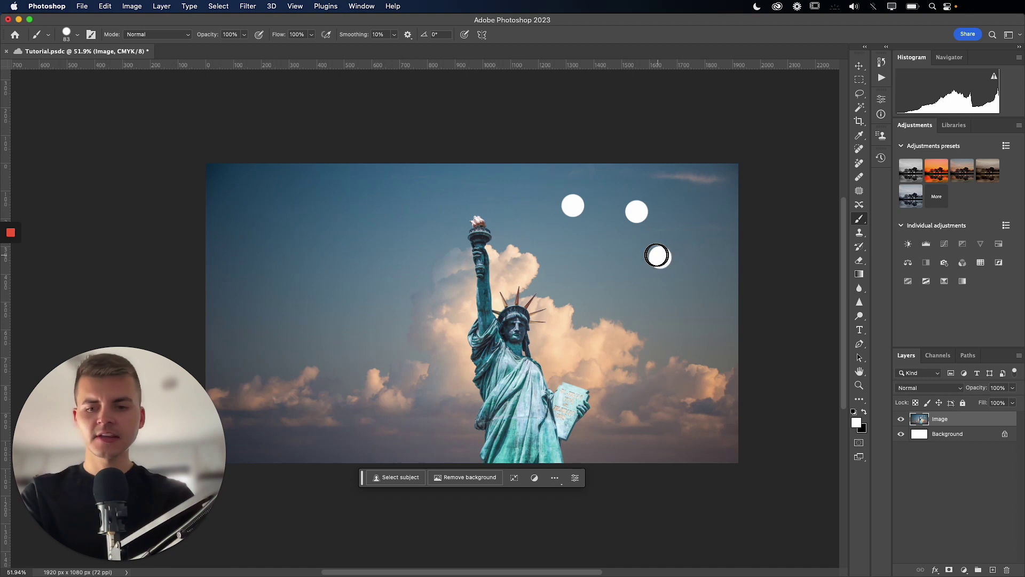
pyautogui.click(84, 6)
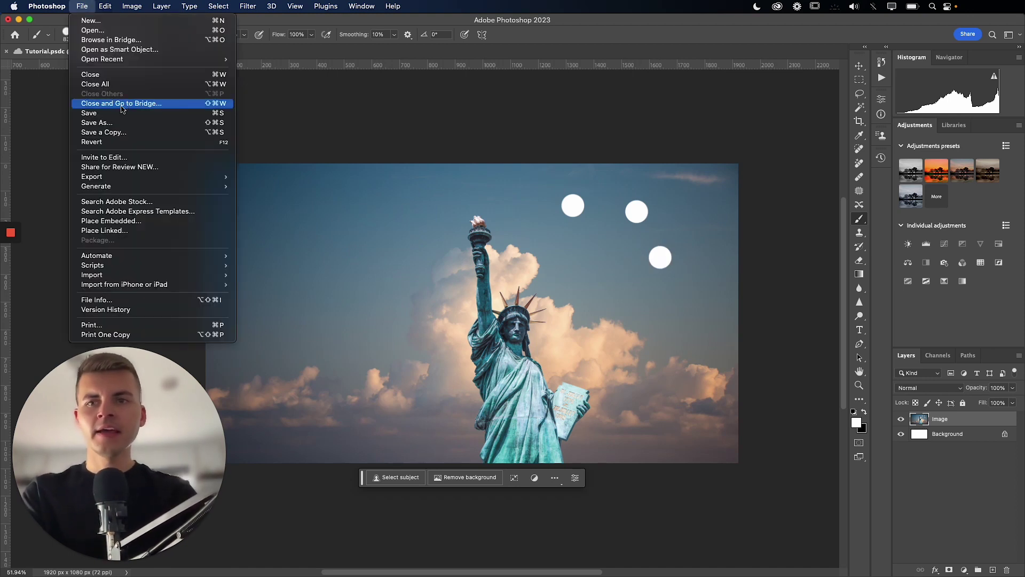
pyautogui.click(121, 115)
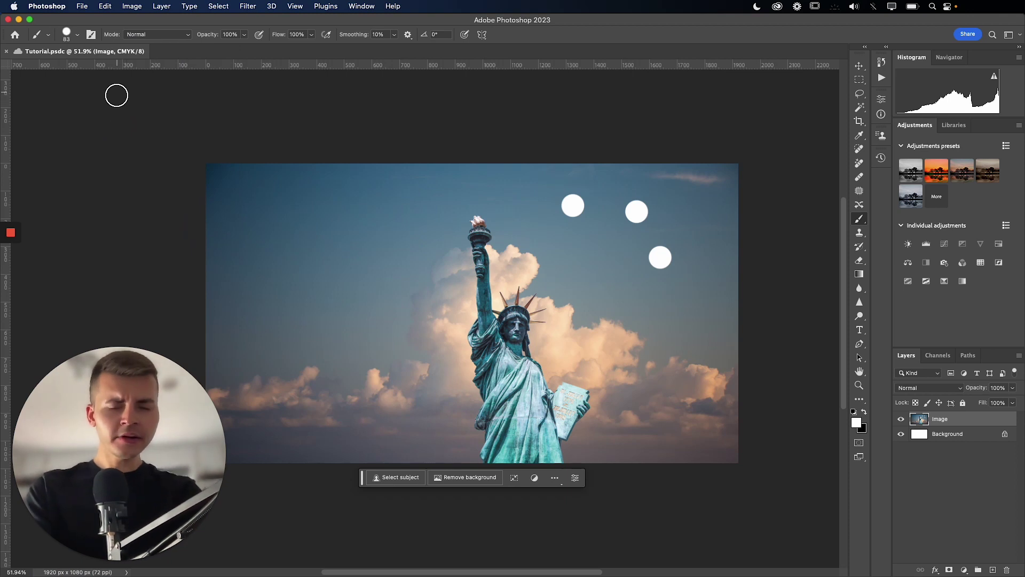
# Add three more white dots to the middle of the sky and save again
pyautogui.click(428, 194)
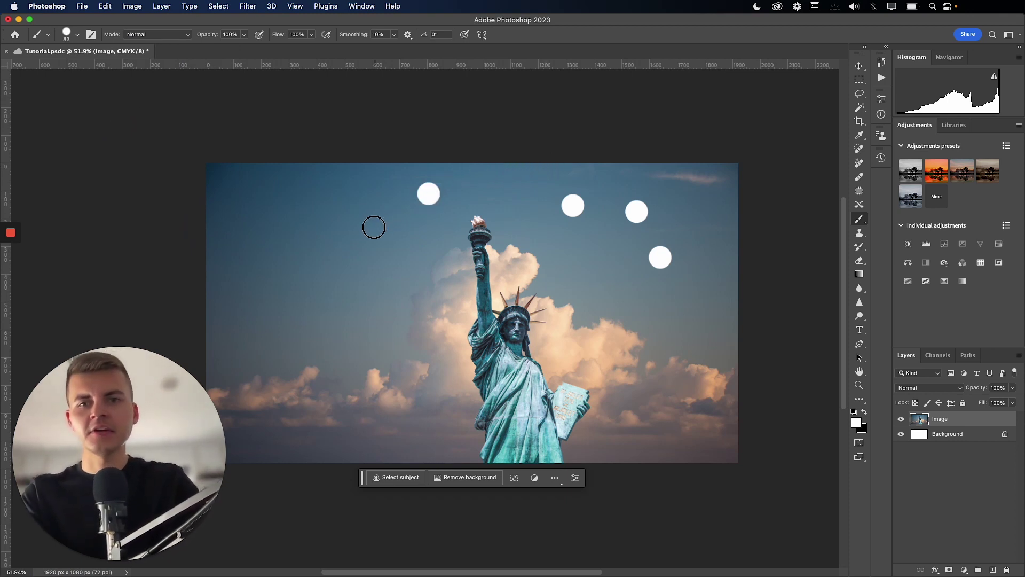
pyautogui.click(371, 230)
pyautogui.click(383, 303)
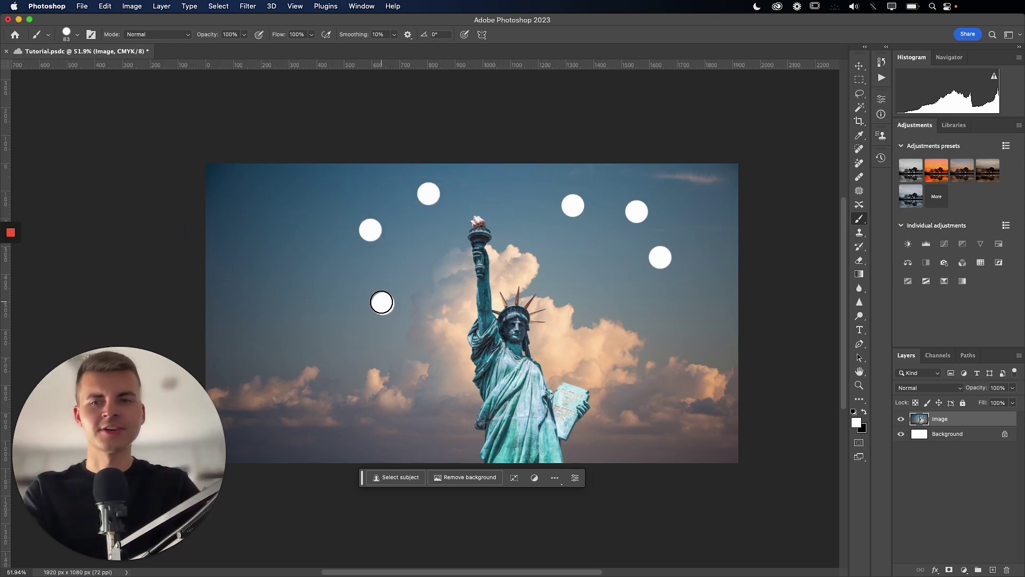
pyautogui.click(83, 6)
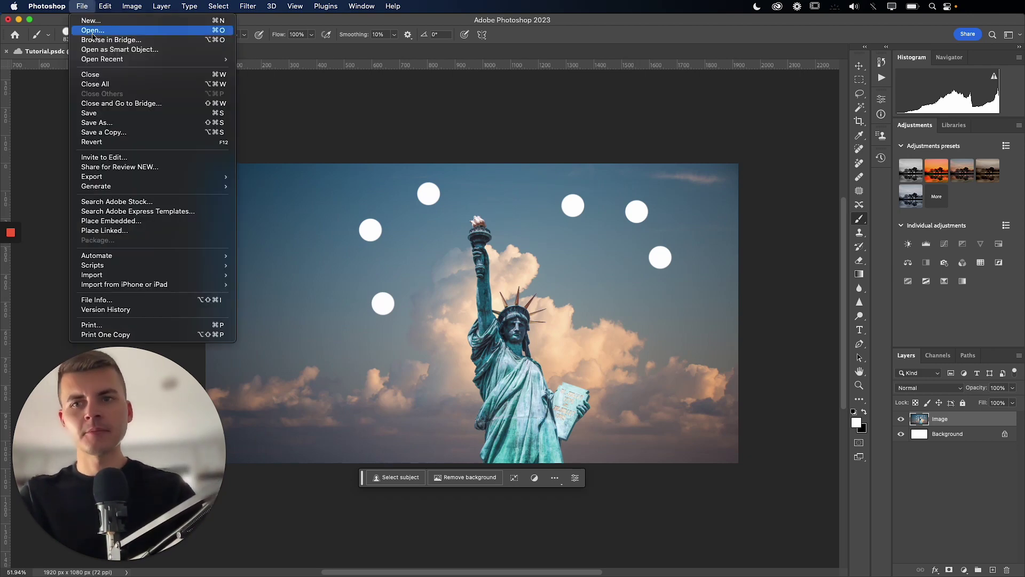
pyautogui.click(96, 114)
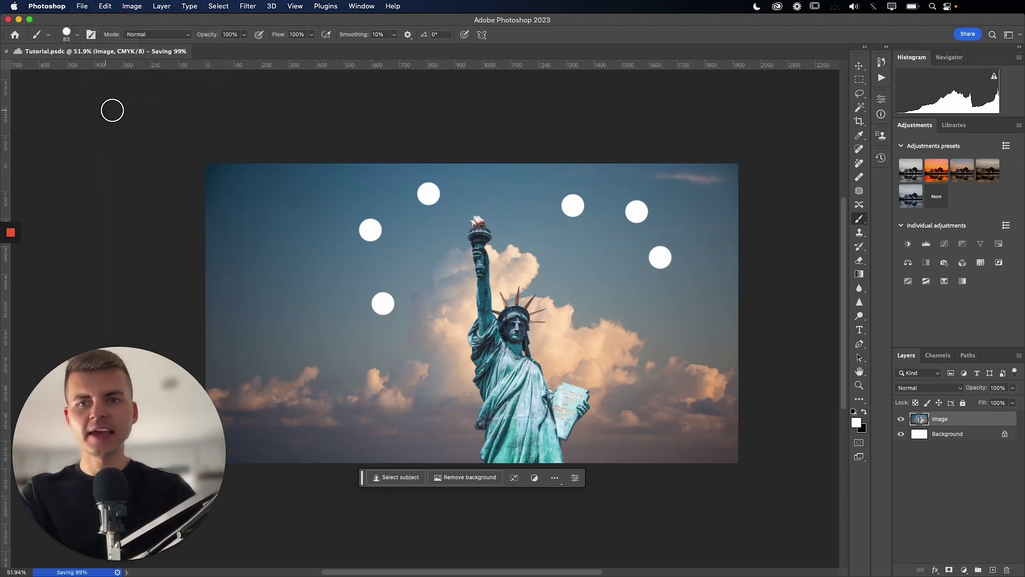
# Paint two white dots on the left sky and save the document
pyautogui.click(276, 256)
pyautogui.click(275, 326)
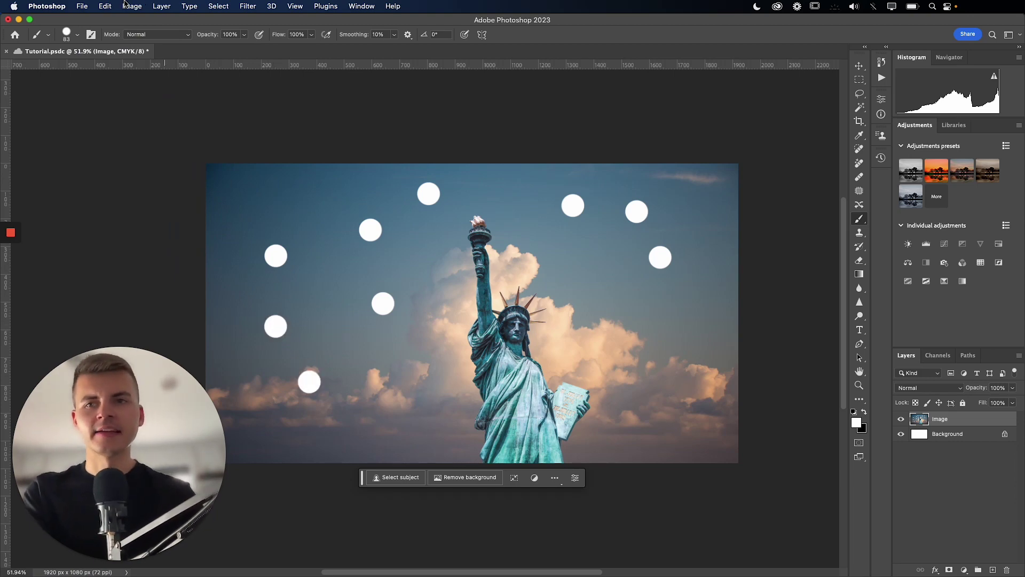
pyautogui.click(83, 7)
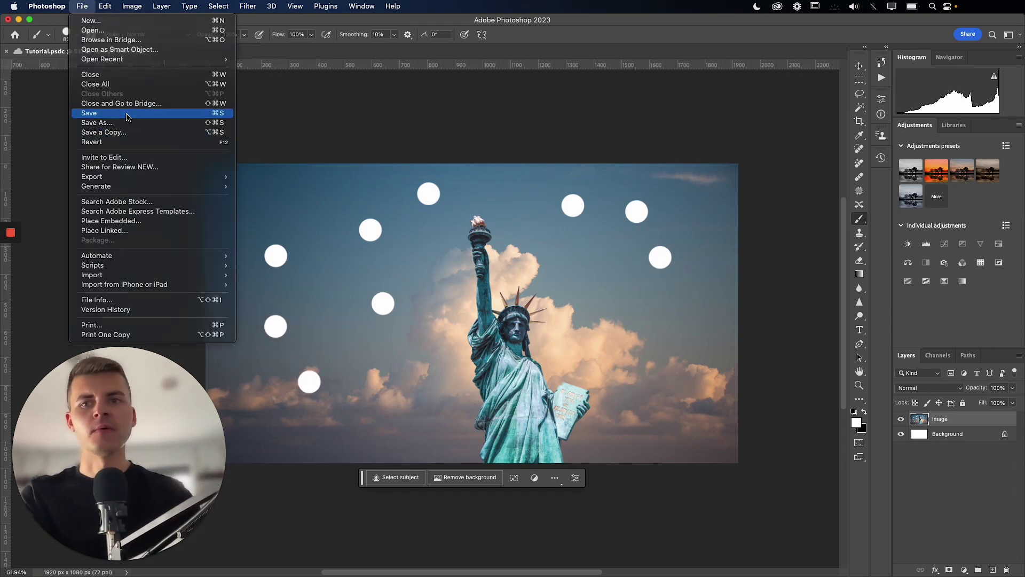
pyautogui.click(128, 114)
# Paint three white dots on the lower right side and save to the cloud
pyautogui.click(687, 359)
pyautogui.click(649, 431)
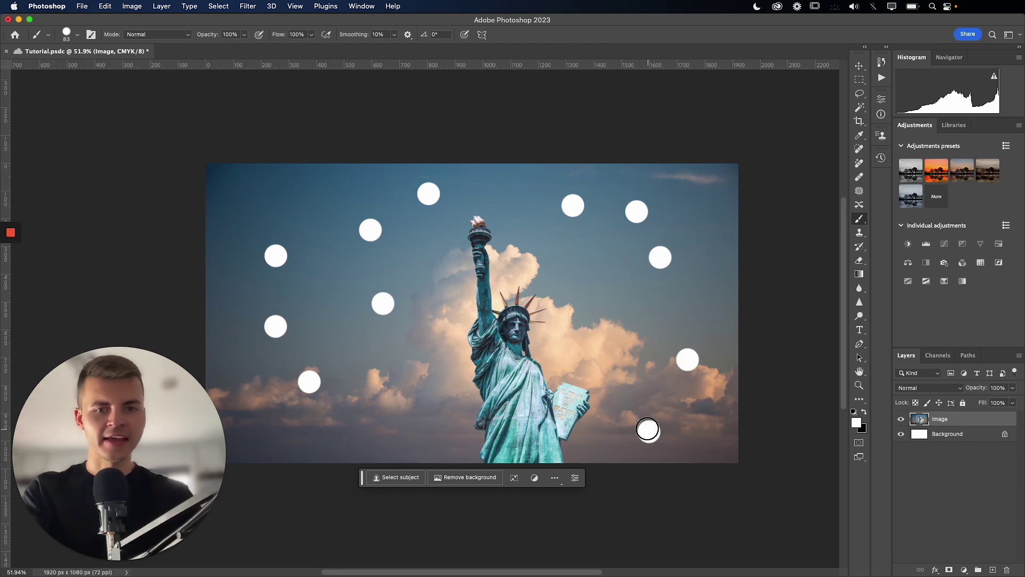
pyautogui.click(619, 376)
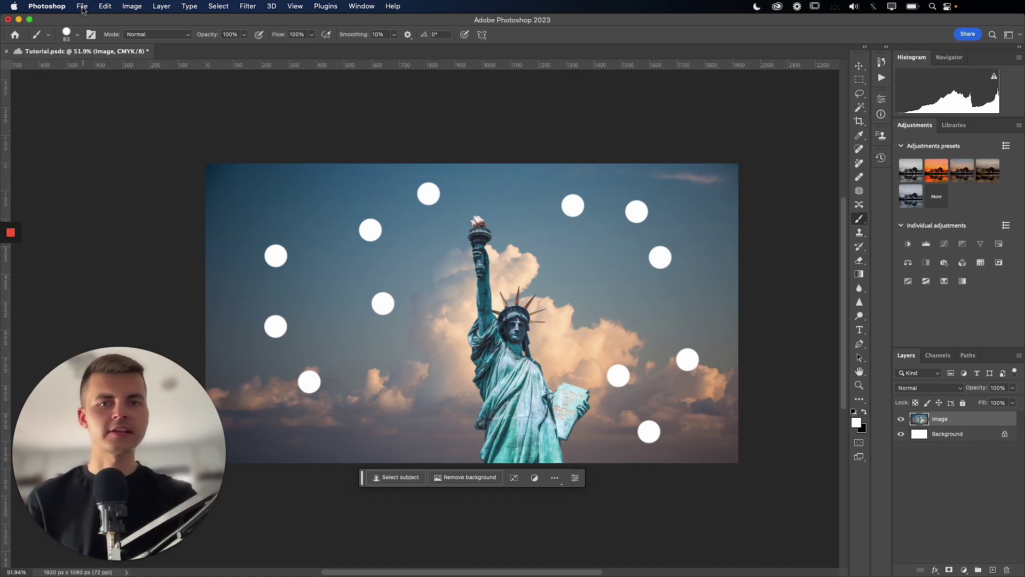
pyautogui.click(82, 6)
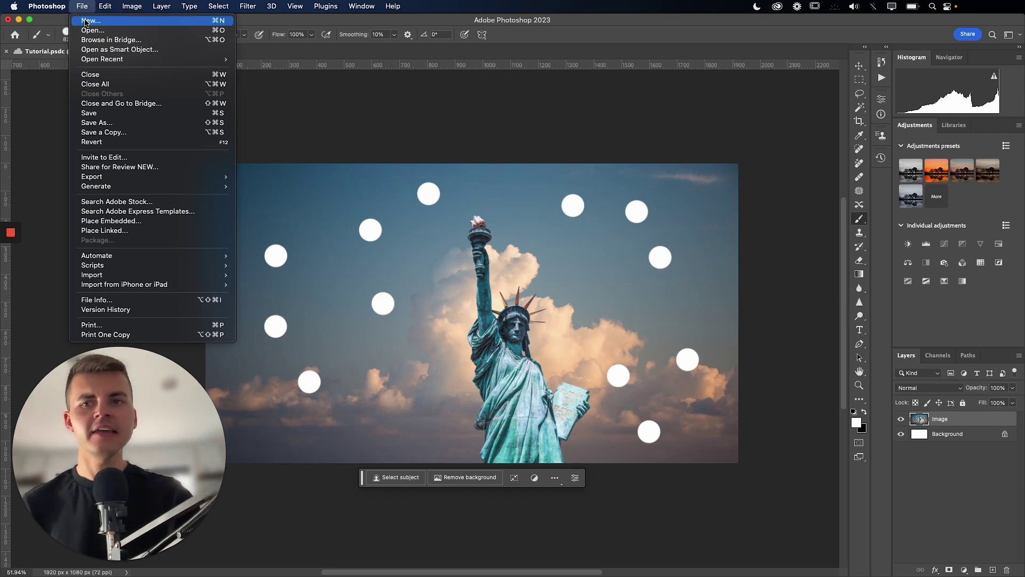
pyautogui.click(149, 114)
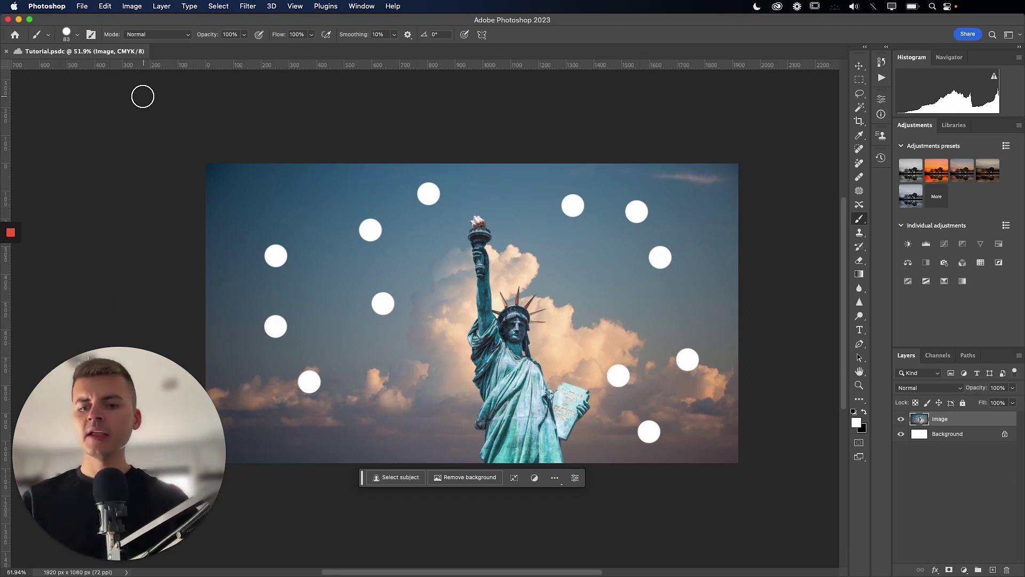
# Stamp five more white dots across the sky and save with Cmd+S
pyautogui.click(307, 190)
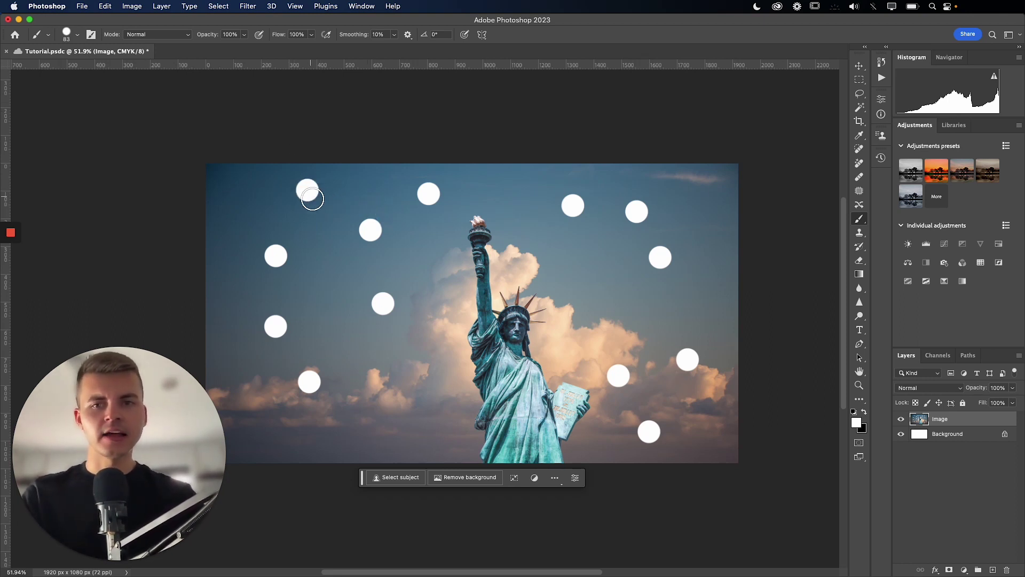
pyautogui.click(329, 248)
pyautogui.click(433, 263)
pyautogui.click(439, 370)
pyautogui.click(392, 426)
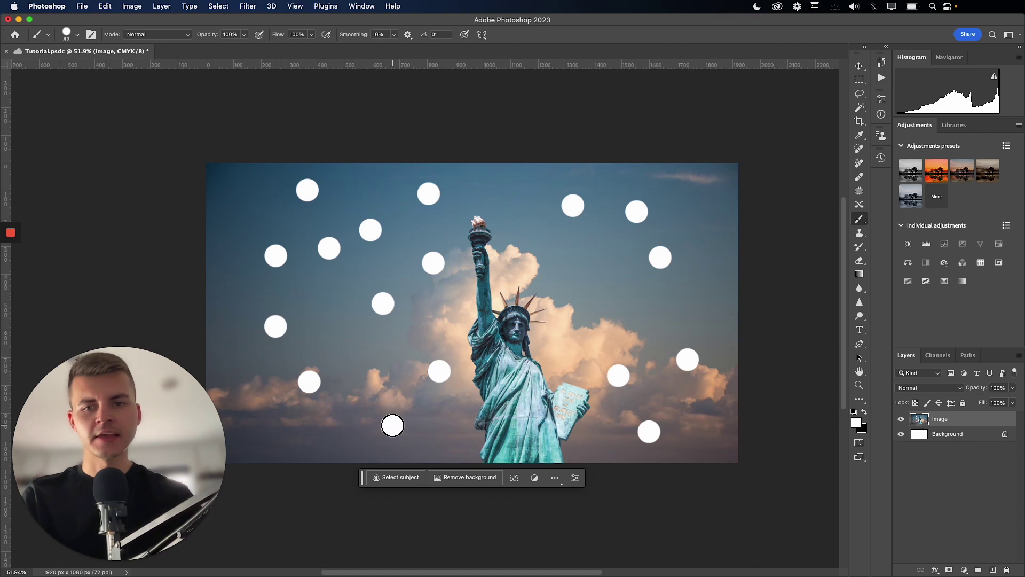
pyautogui.press('super+s')
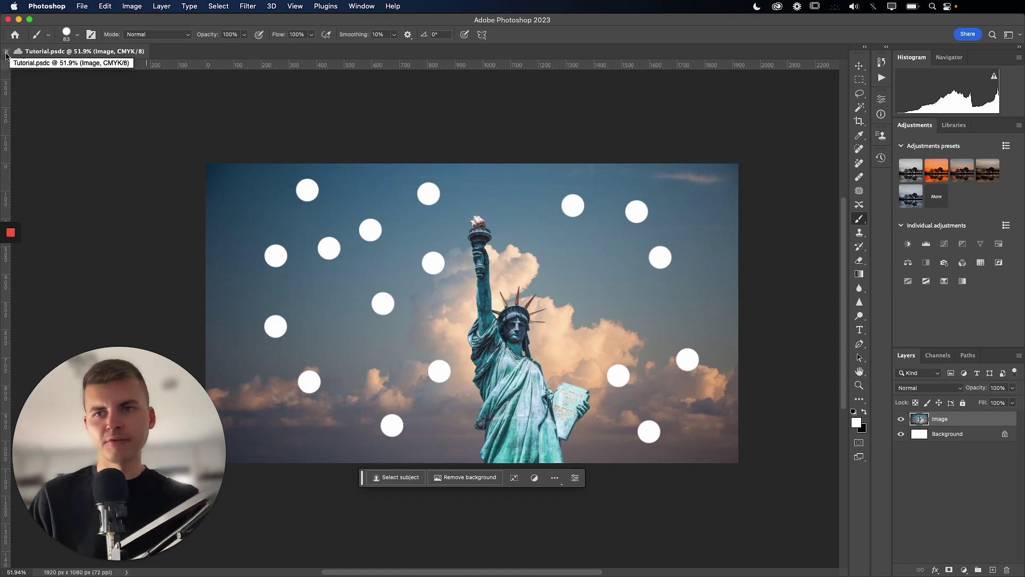
# Close Tutorial.psdc and reopen it from Your files on the Home screen
pyautogui.click(7, 52)
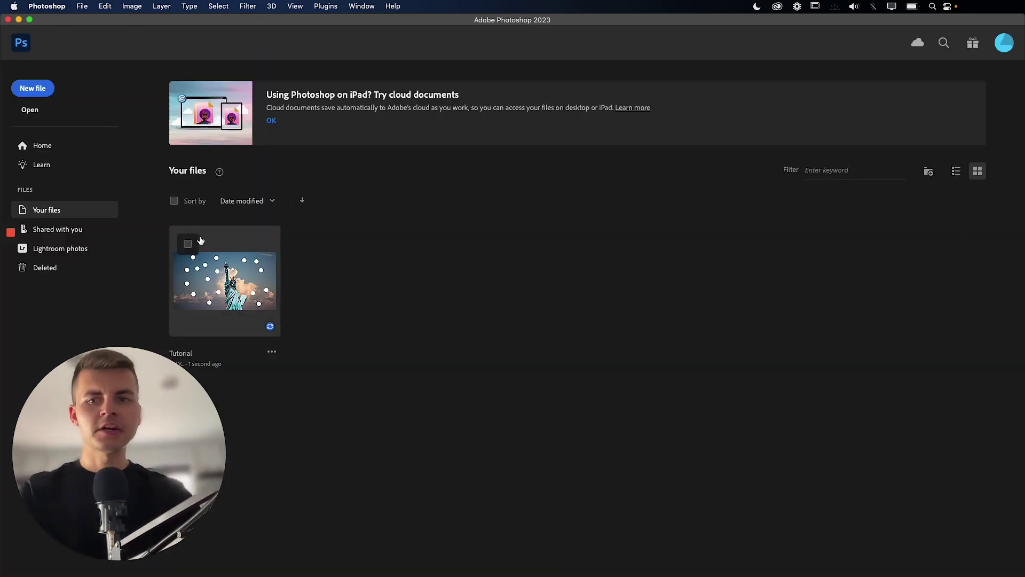
pyautogui.click(233, 275)
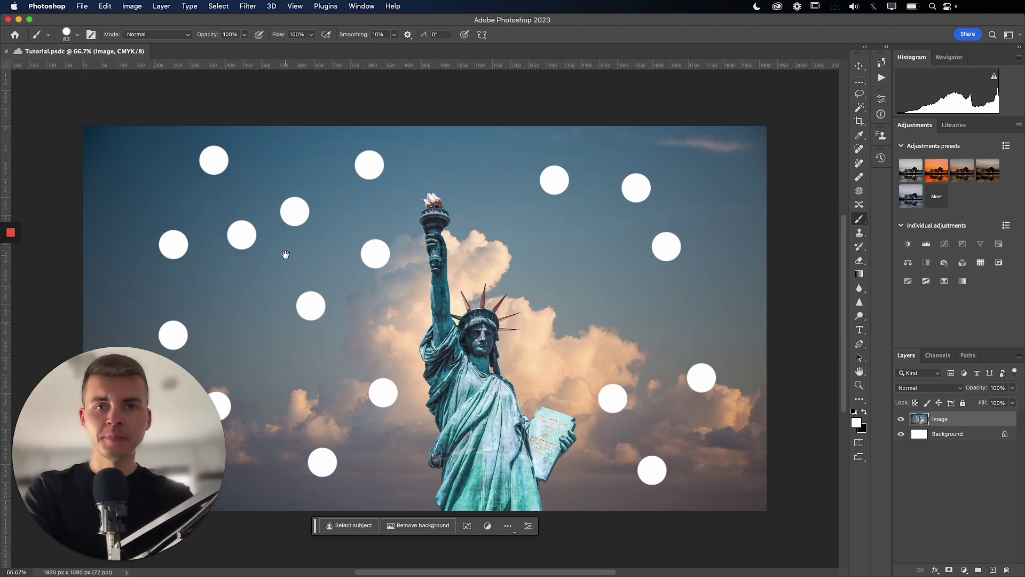
pyautogui.moveTo(285, 254); pyautogui.dragTo(288, 251)
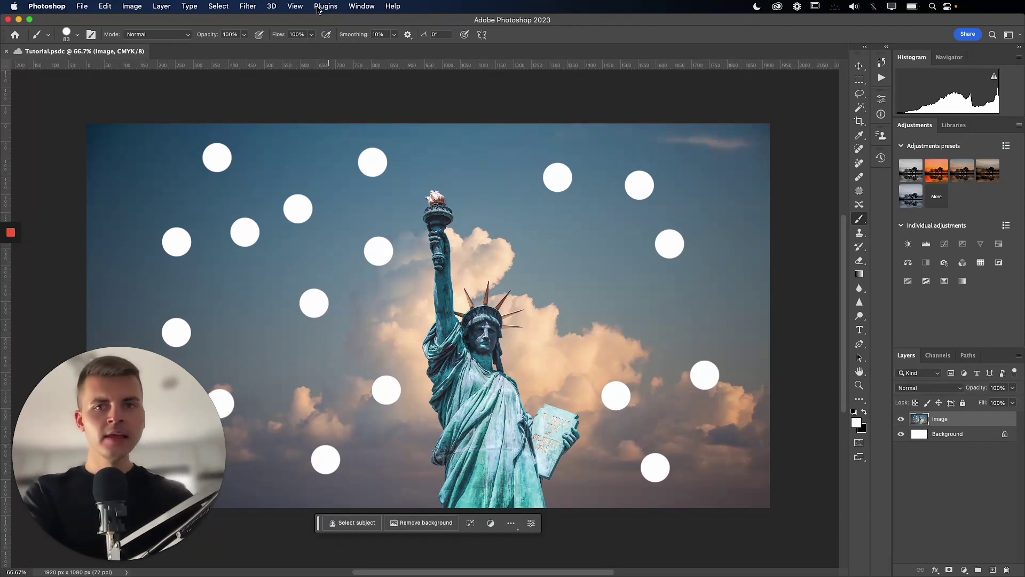
pyautogui.click(363, 7)
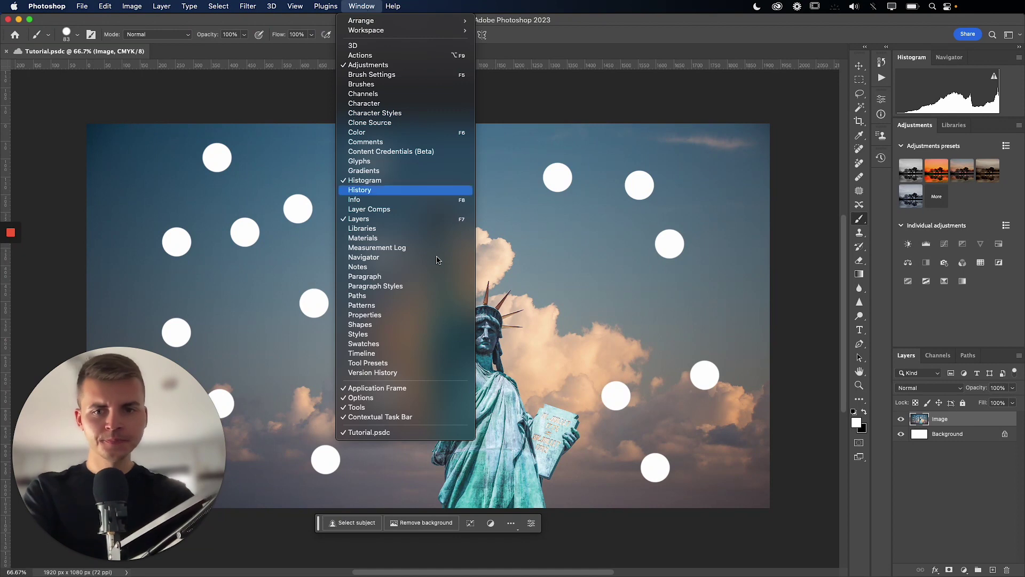
# Open Version History and preview the 13:58 and 13:57 saved versions of Tutorial
pyautogui.click(444, 372)
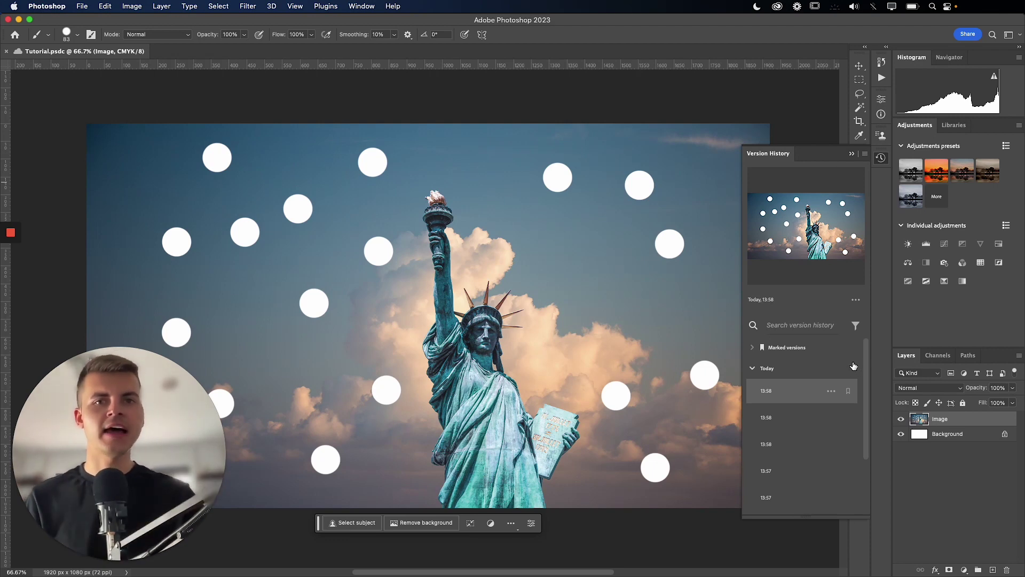
pyautogui.click(780, 393)
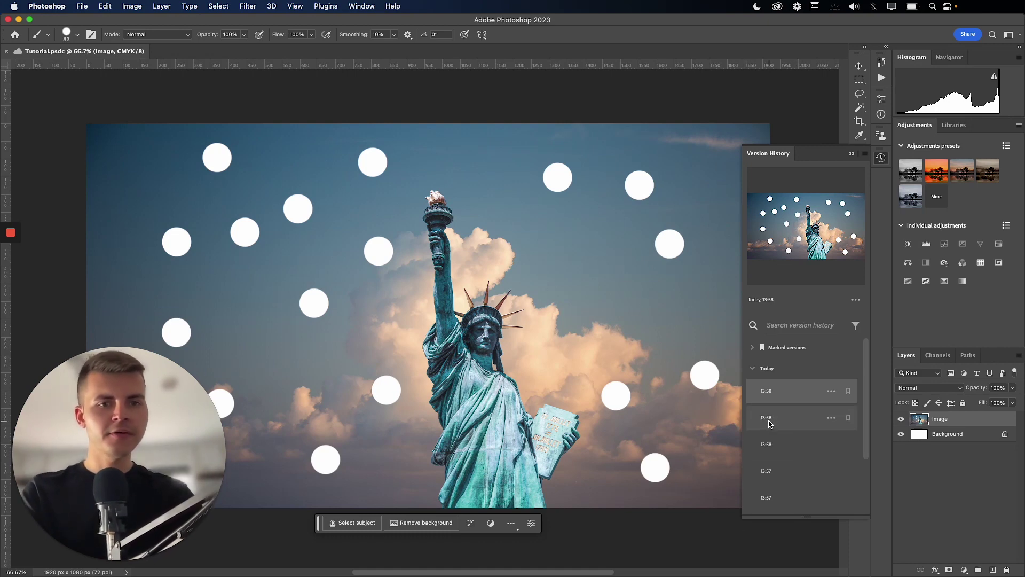
pyautogui.click(771, 422)
pyautogui.click(775, 449)
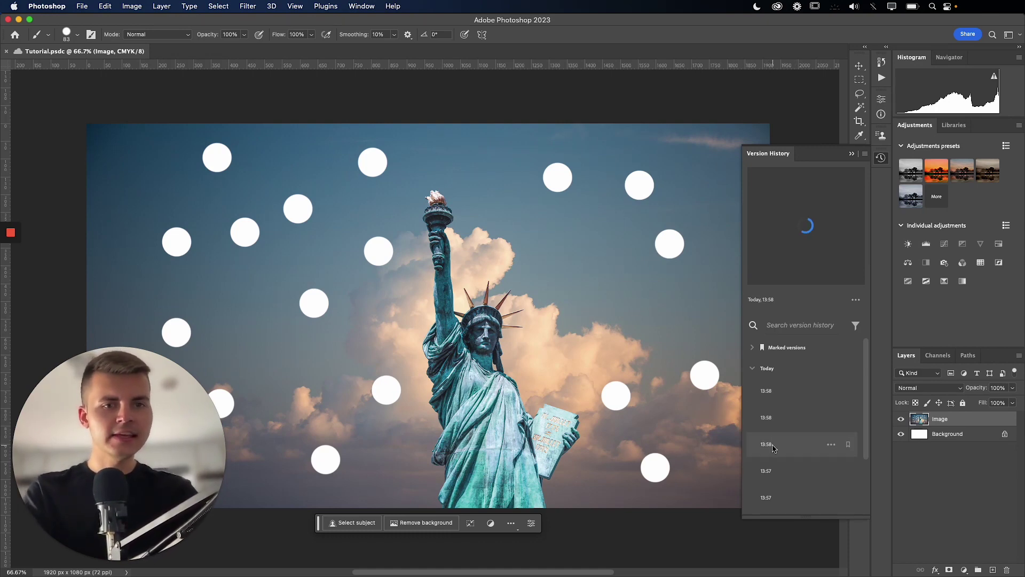
pyautogui.click(780, 462)
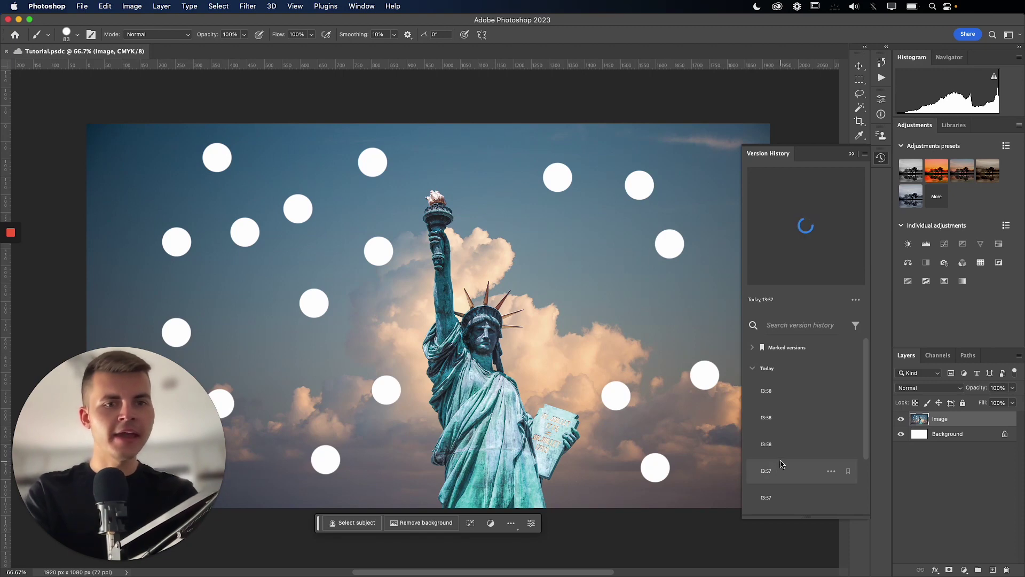
pyautogui.scroll(-2, 788, 456)
pyautogui.click(787, 454)
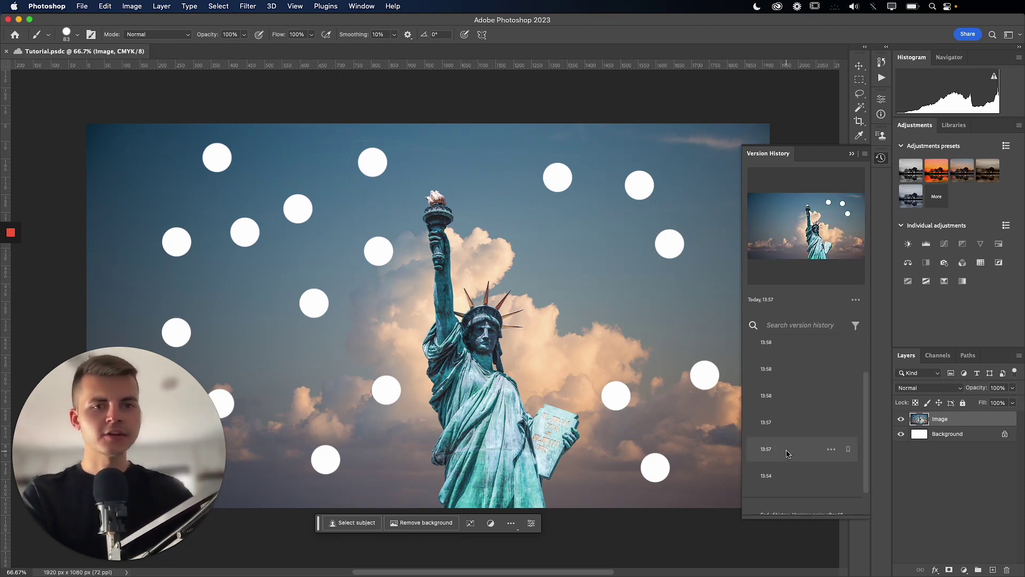
pyautogui.click(771, 421)
pyautogui.click(778, 395)
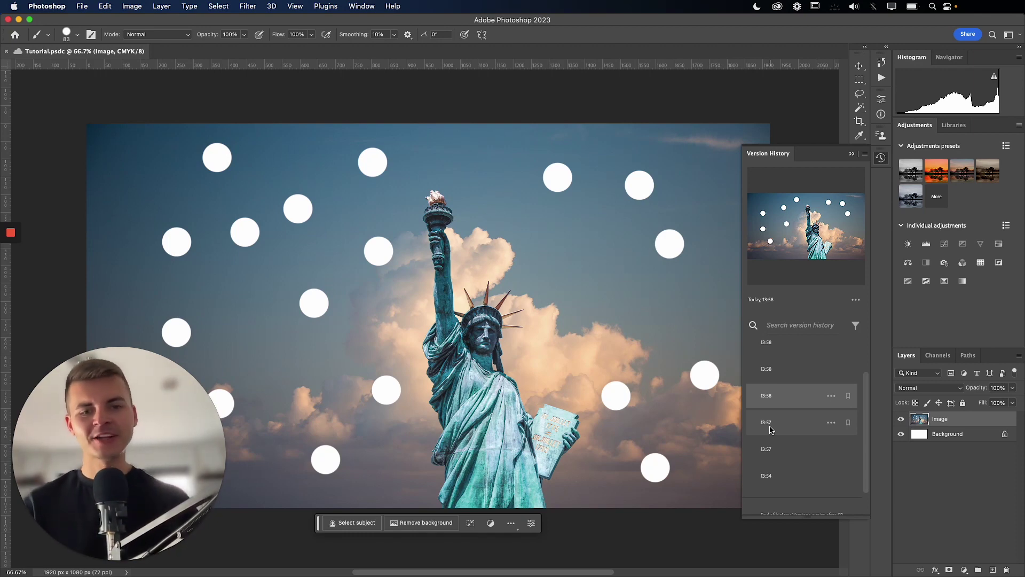
# Select the earlier three-dot 13:57 version and show its version options
pyautogui.click(782, 425)
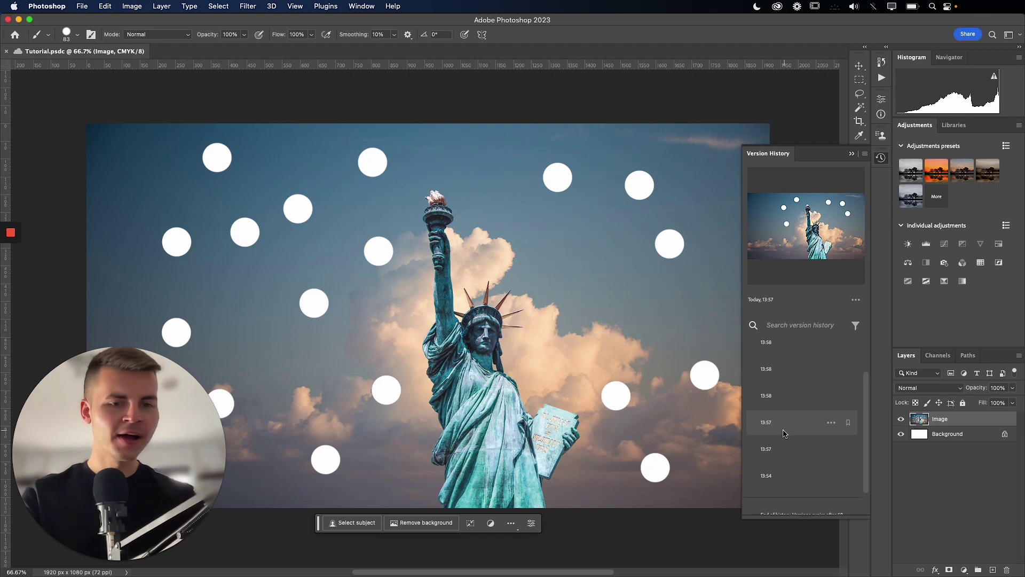
pyautogui.click(788, 451)
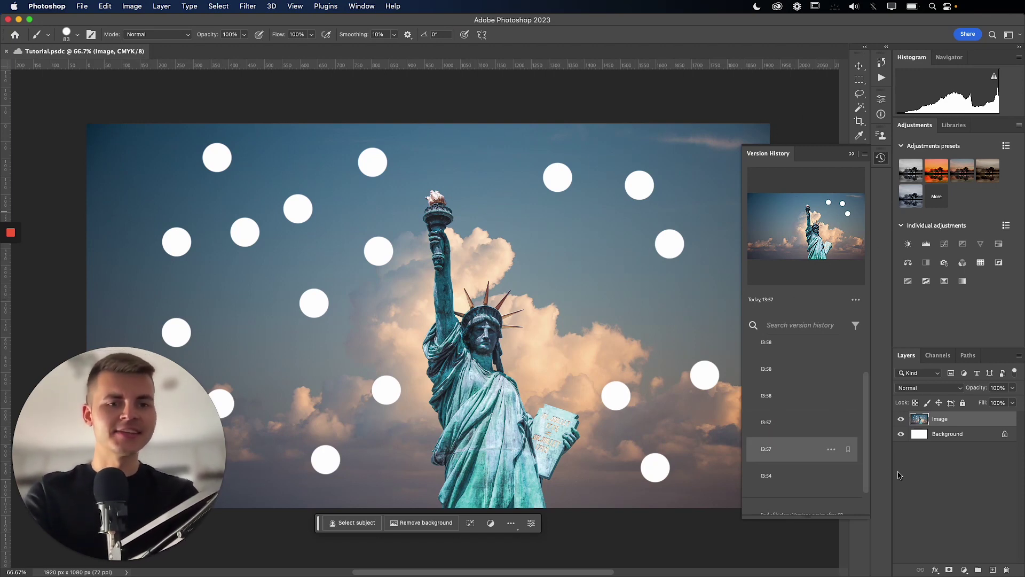
pyautogui.click(832, 450)
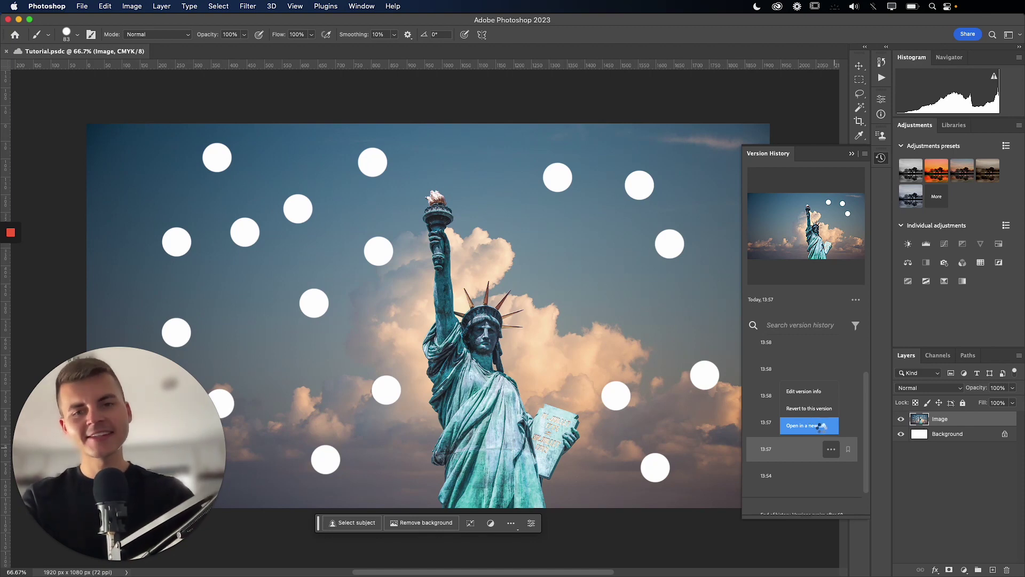
# Open the three-dot 13:57 version in a new tab and compare it with Tutorial.psdc
pyautogui.click(821, 426)
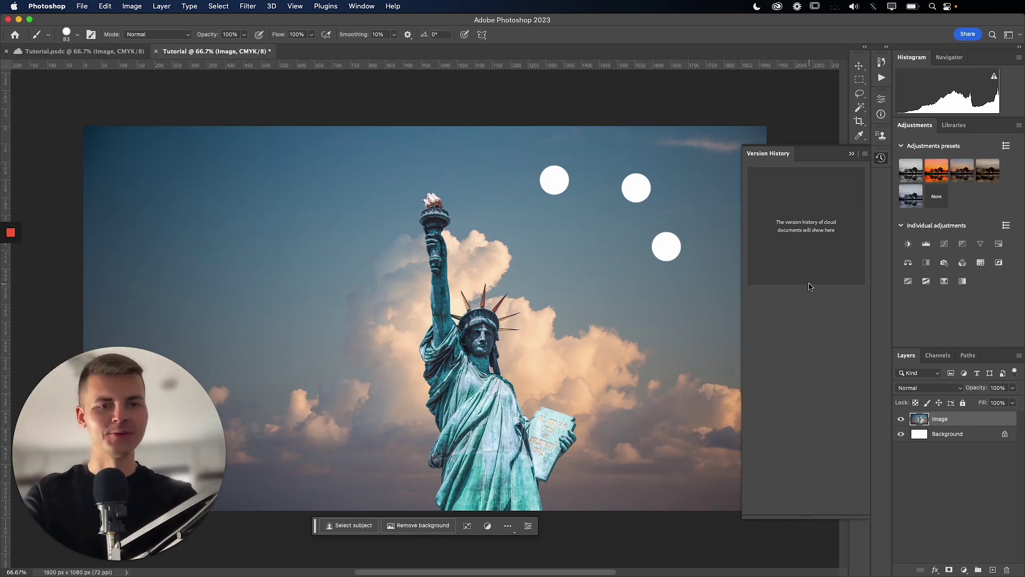
pyautogui.click(852, 154)
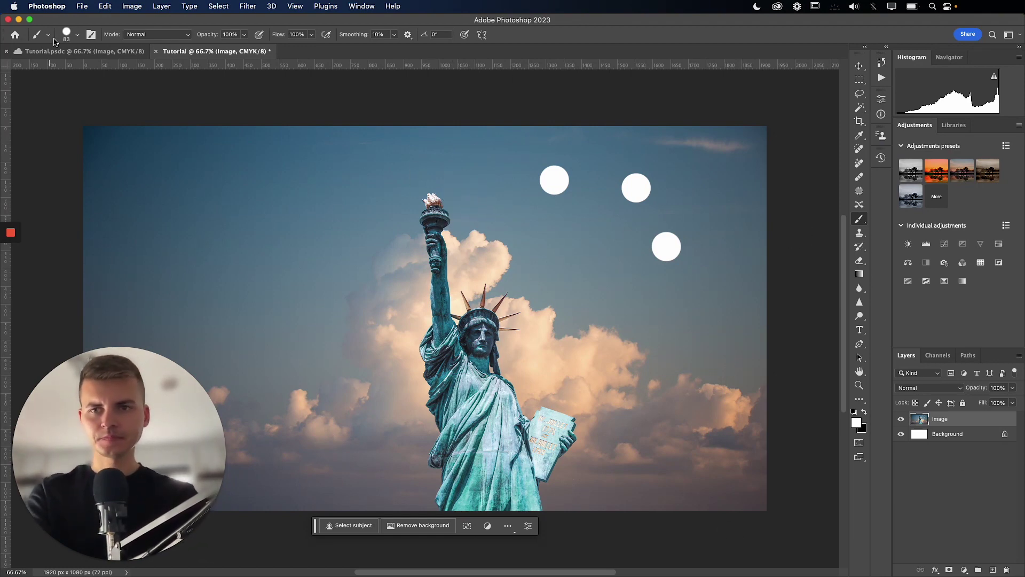
pyautogui.click(57, 50)
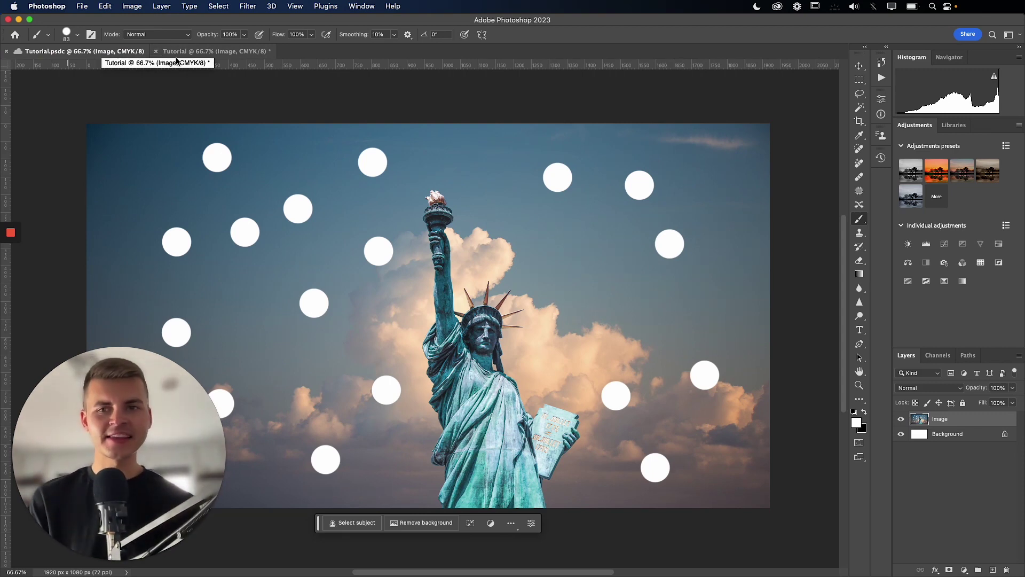
pyautogui.click(167, 49)
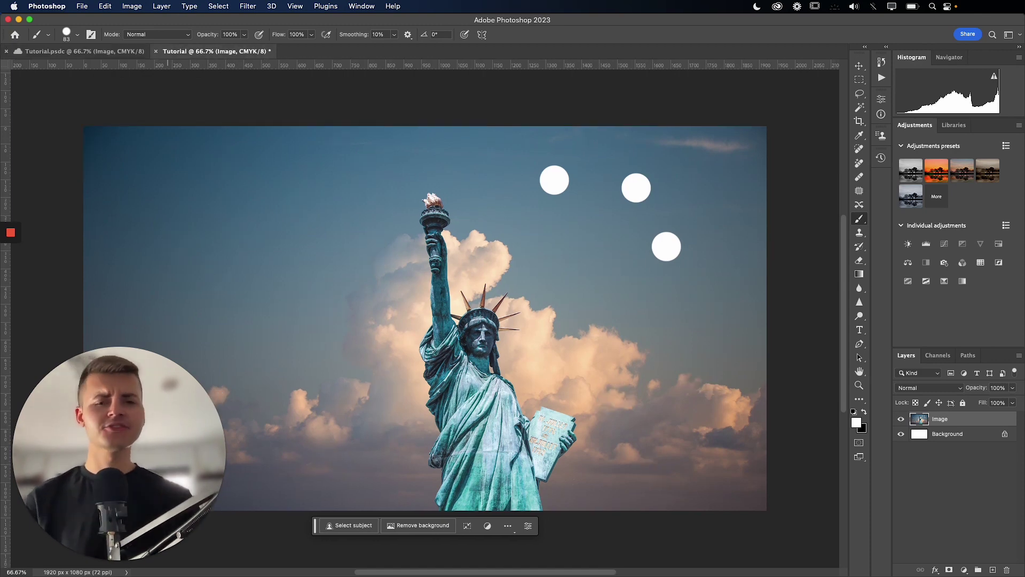